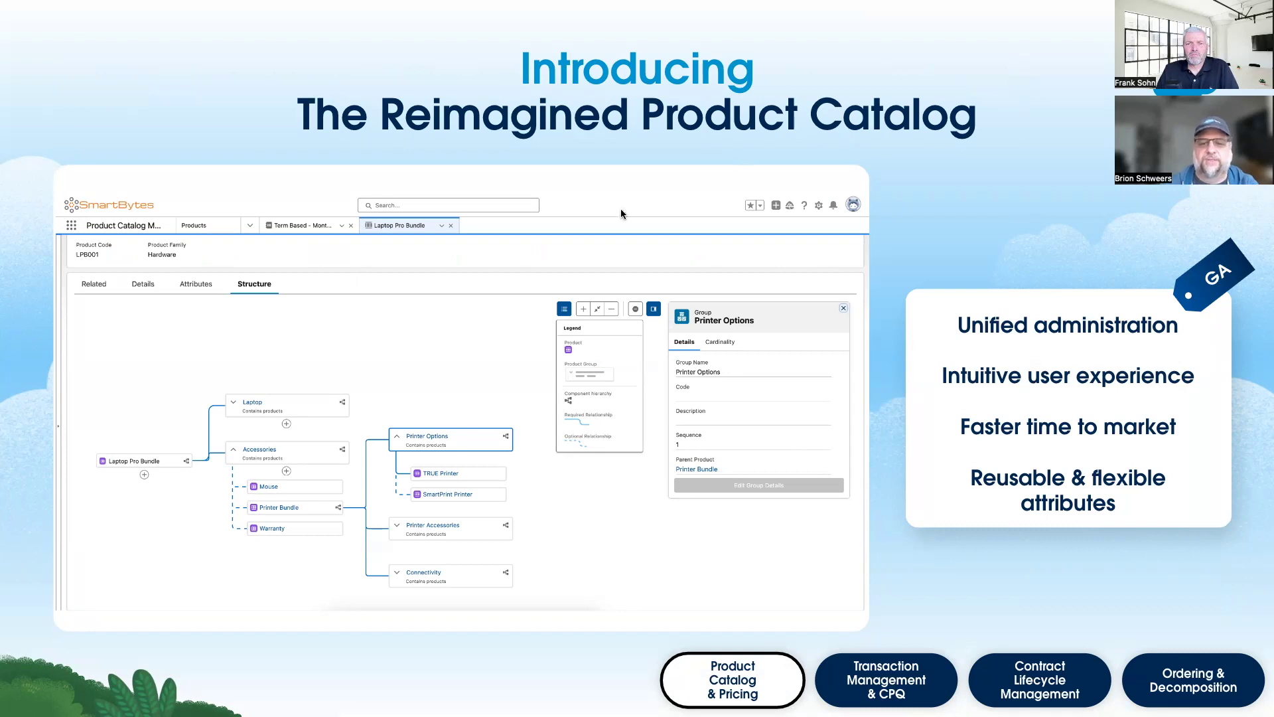
Advance the presentation to the Reimagined Price Management slide
key("Right")
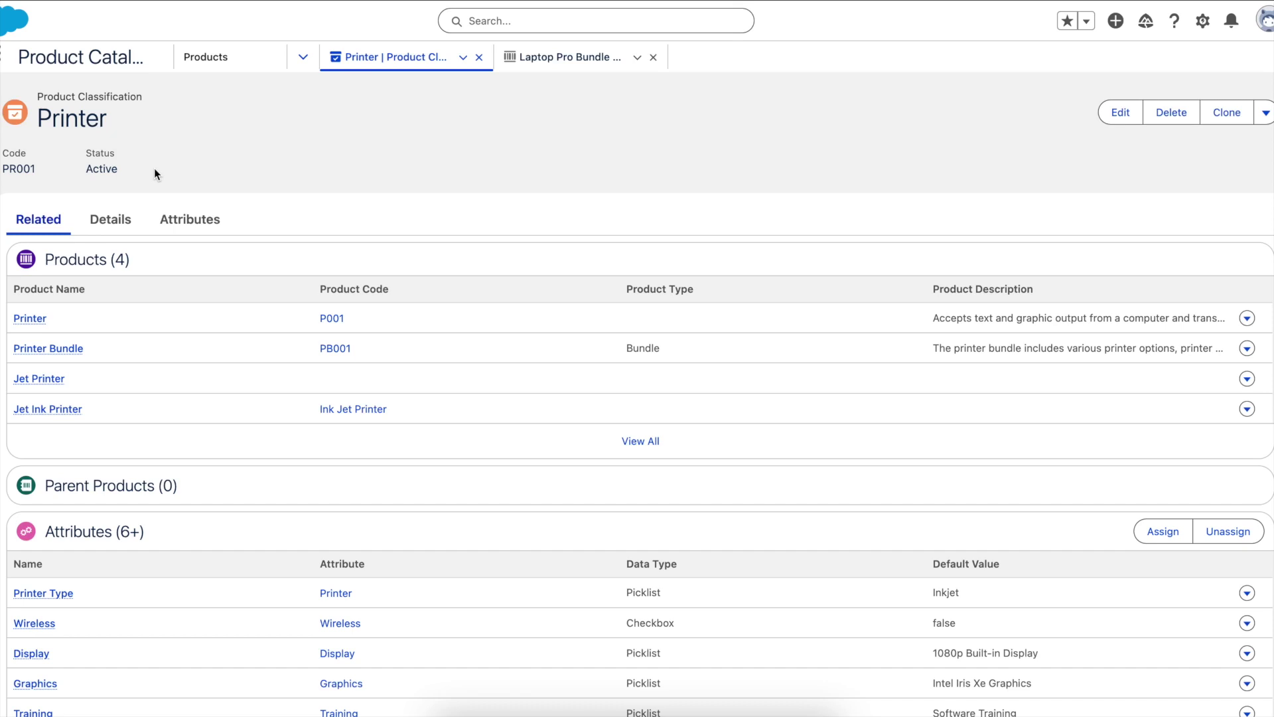
Review the Printer classification's attributes, then view the Laptop Pro Bundle's product structure
left_click(189, 221)
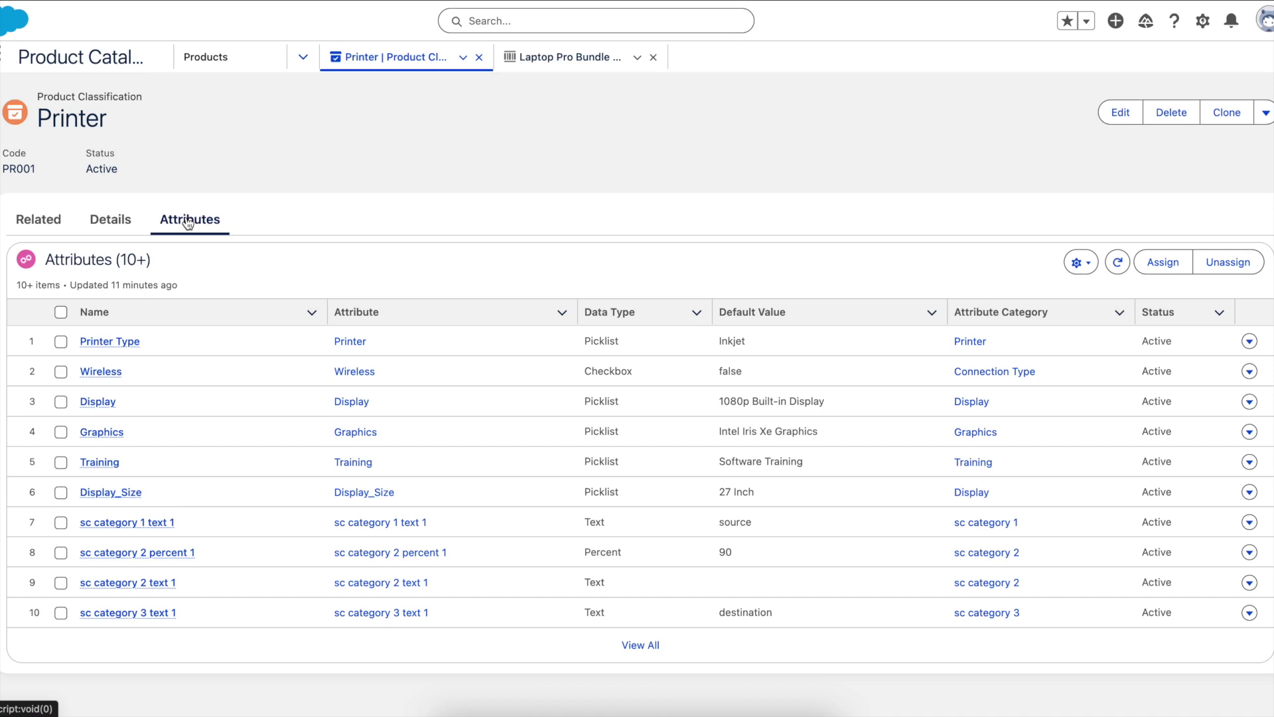
left_click(532, 58)
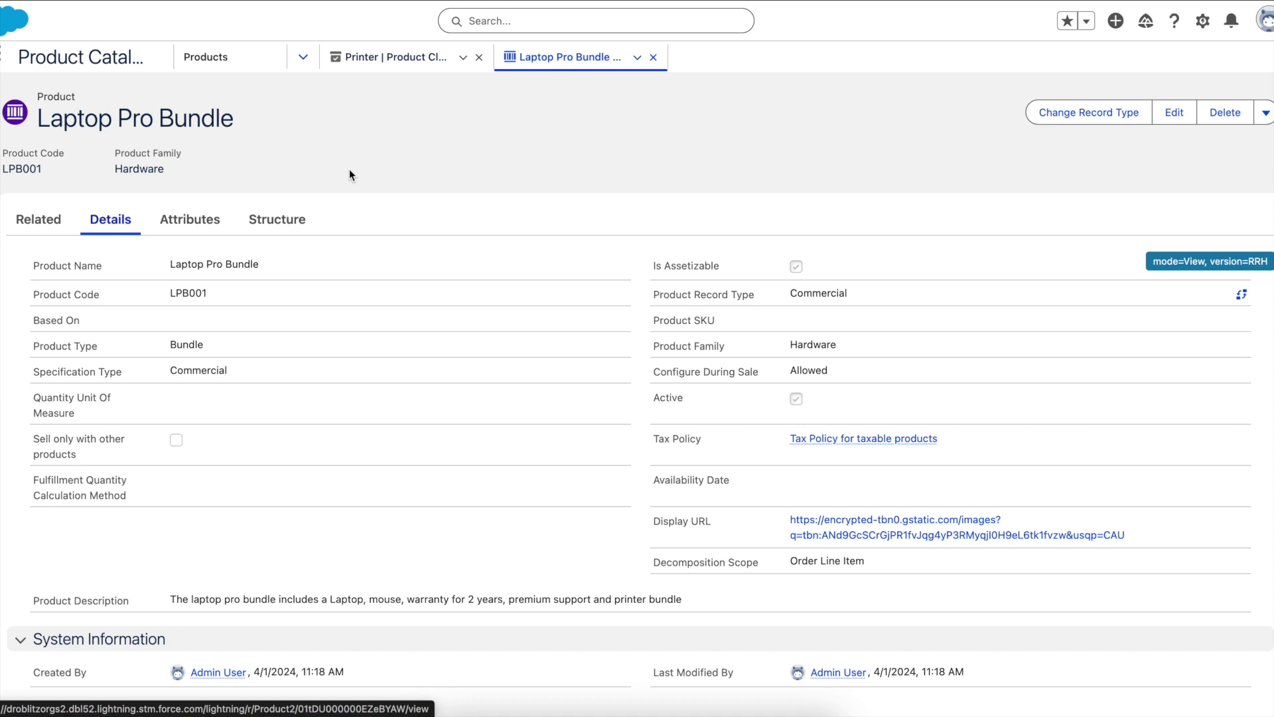
left_click(295, 216)
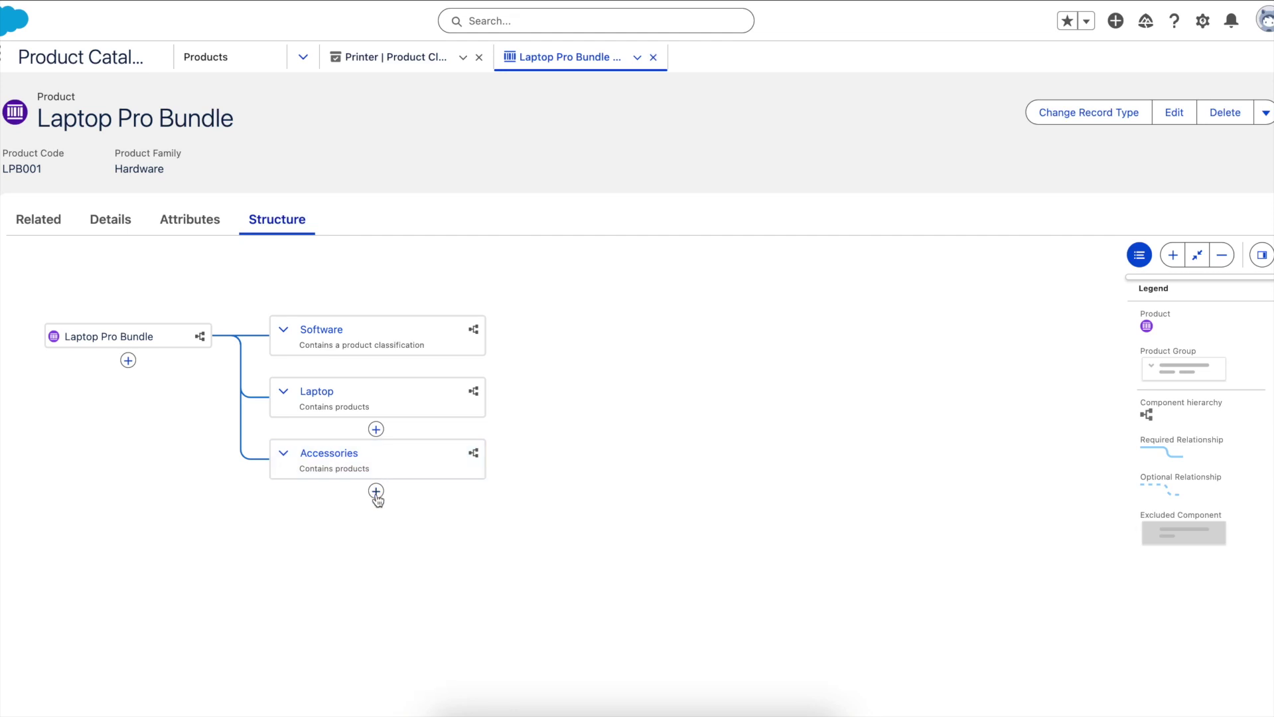
Expand the bundle's Laptop, Accessories, Printer Bundle and Printer groups to inspect their details
left_click(376, 492)
left_click(376, 492)
left_click(472, 392)
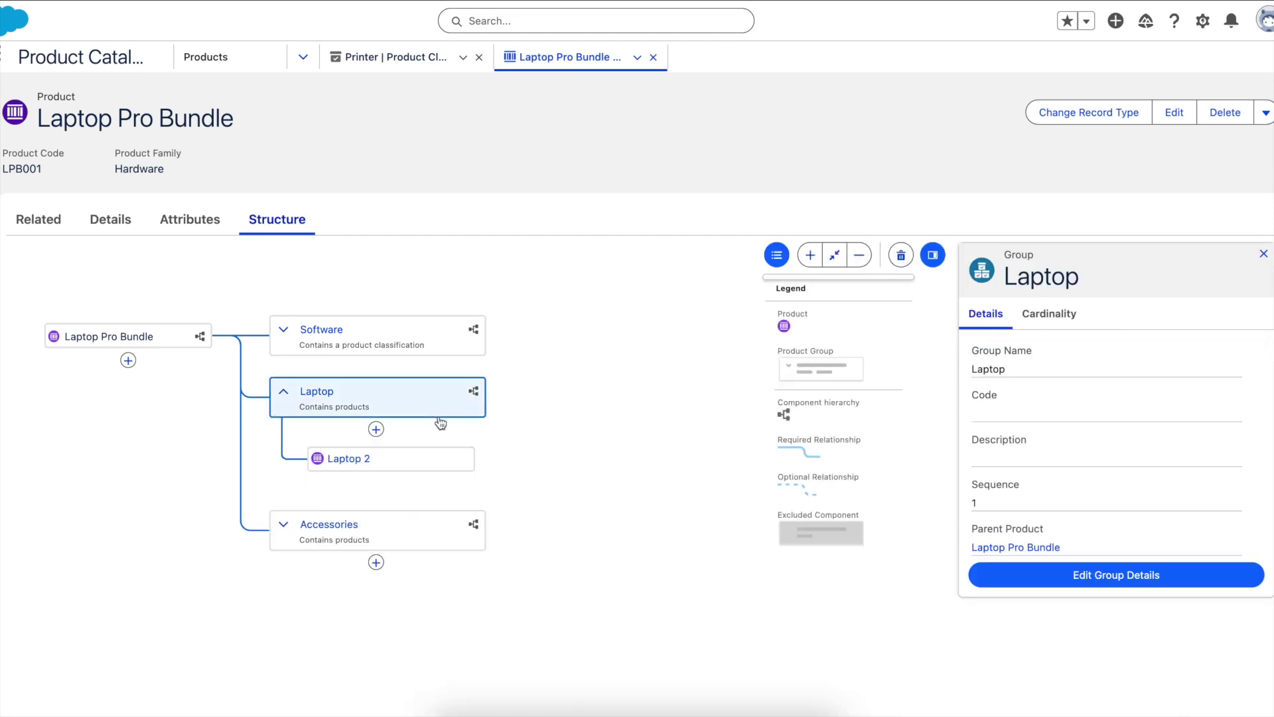
left_click(395, 531)
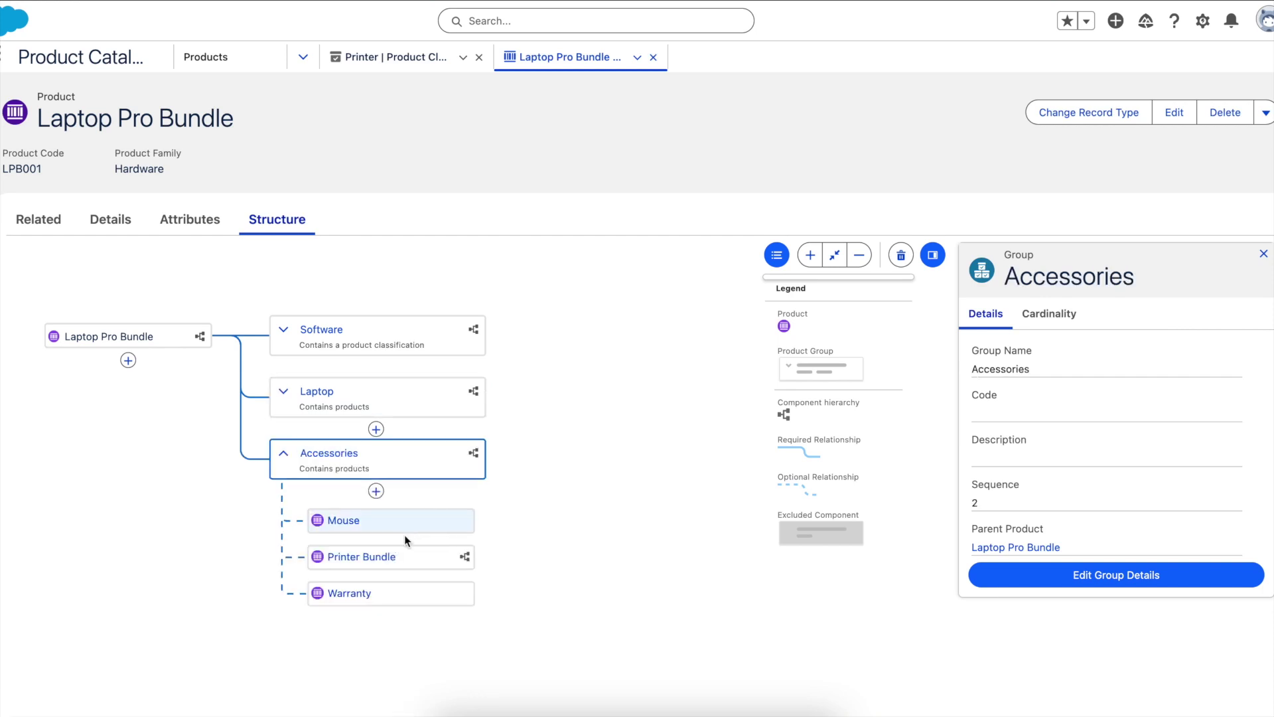
left_click(399, 556)
scroll(605, 561, "down", 1)
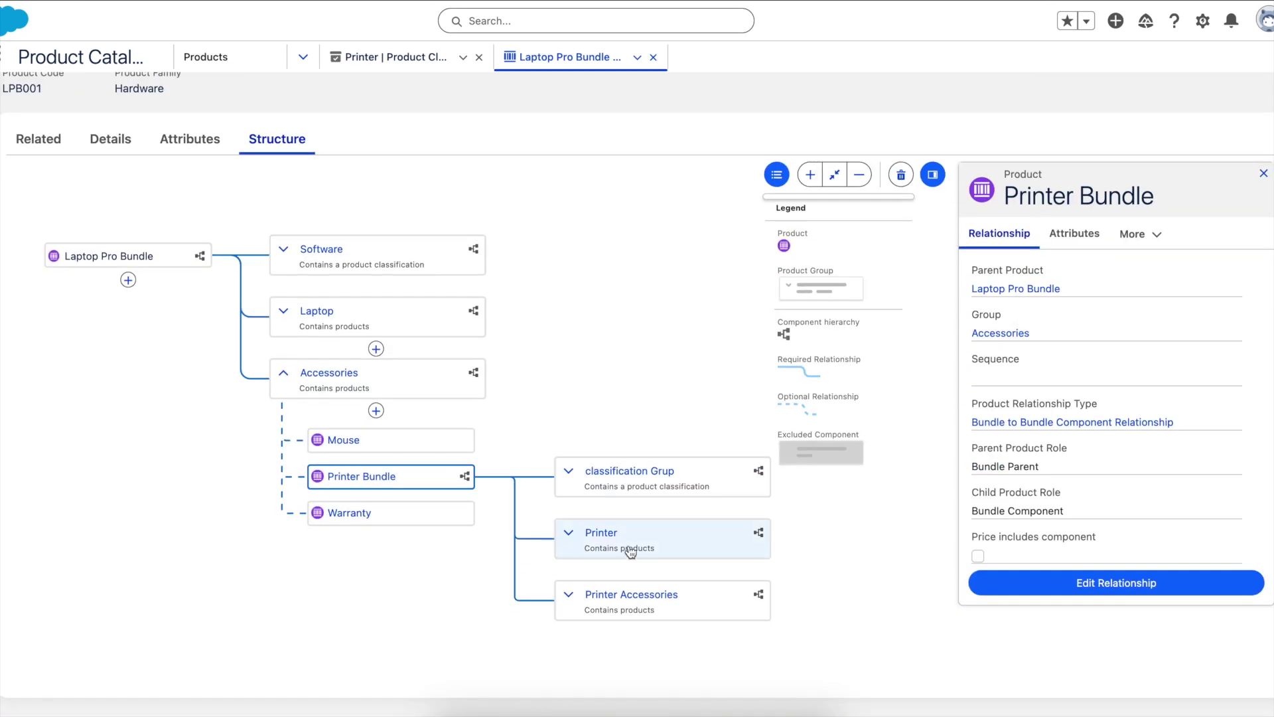
left_click(654, 542)
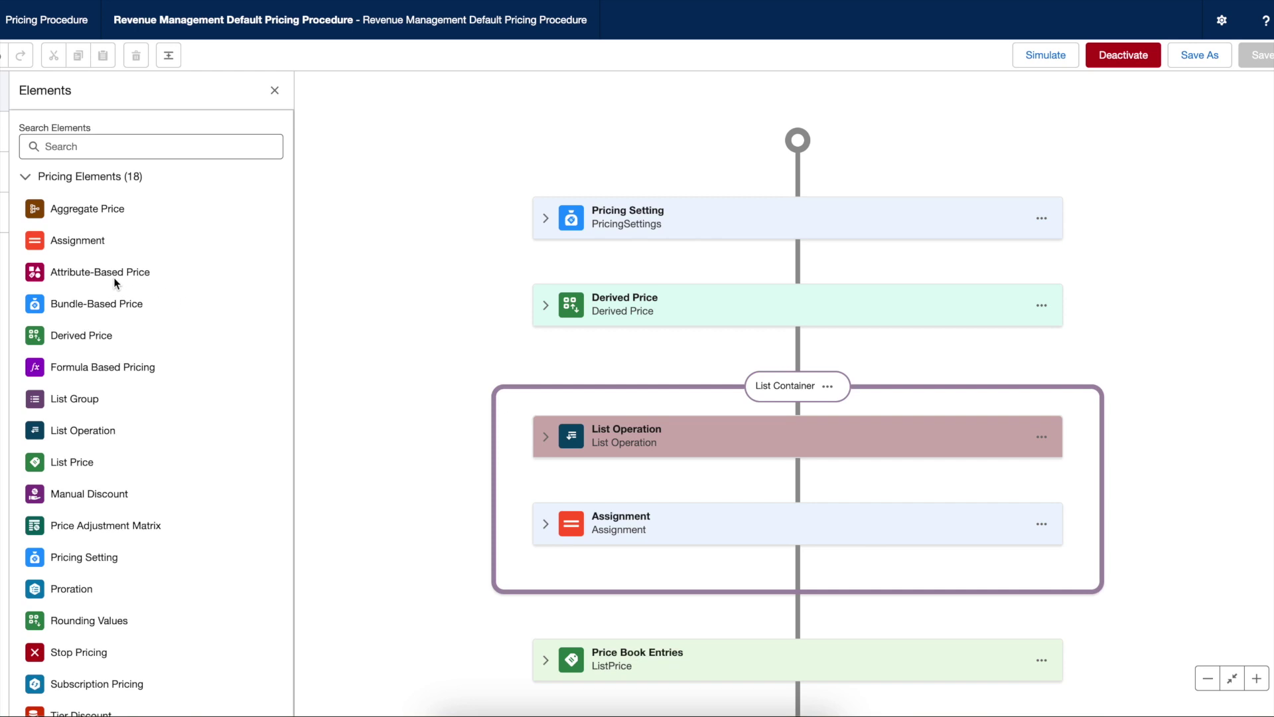
Add a Derived Price step to the pricing procedure and show its ten input and its output variables
scroll(80, 331, "down", 1)
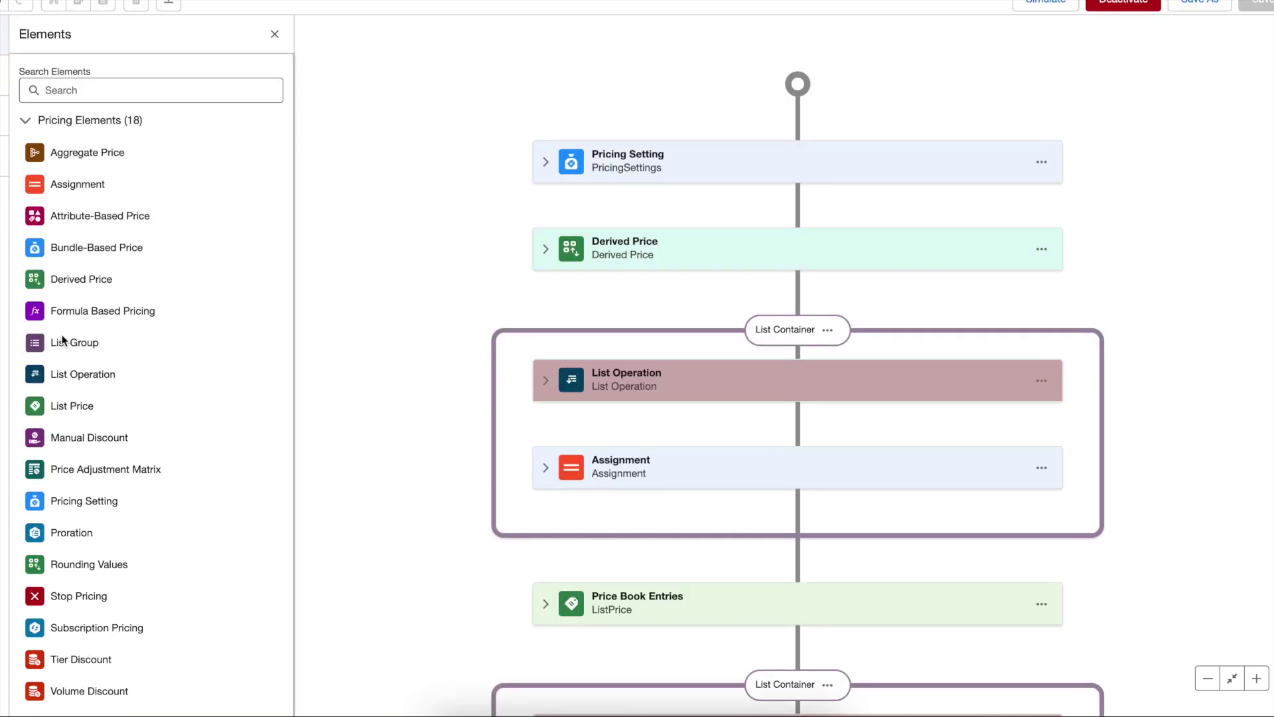
left_click_drag(80, 268, 586, 266)
left_click(546, 249)
left_click(556, 308)
scroll(643, 397, "down", 4)
left_click(557, 472)
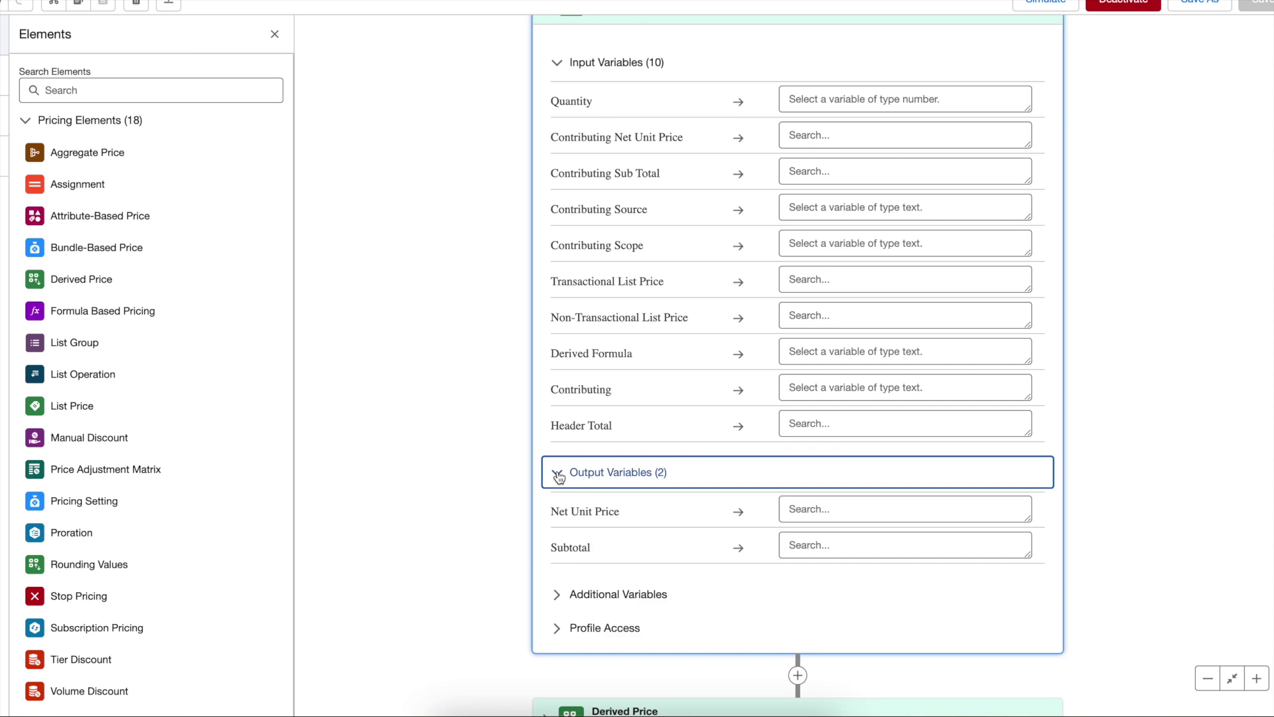
scroll(476, 493, "down", 8)
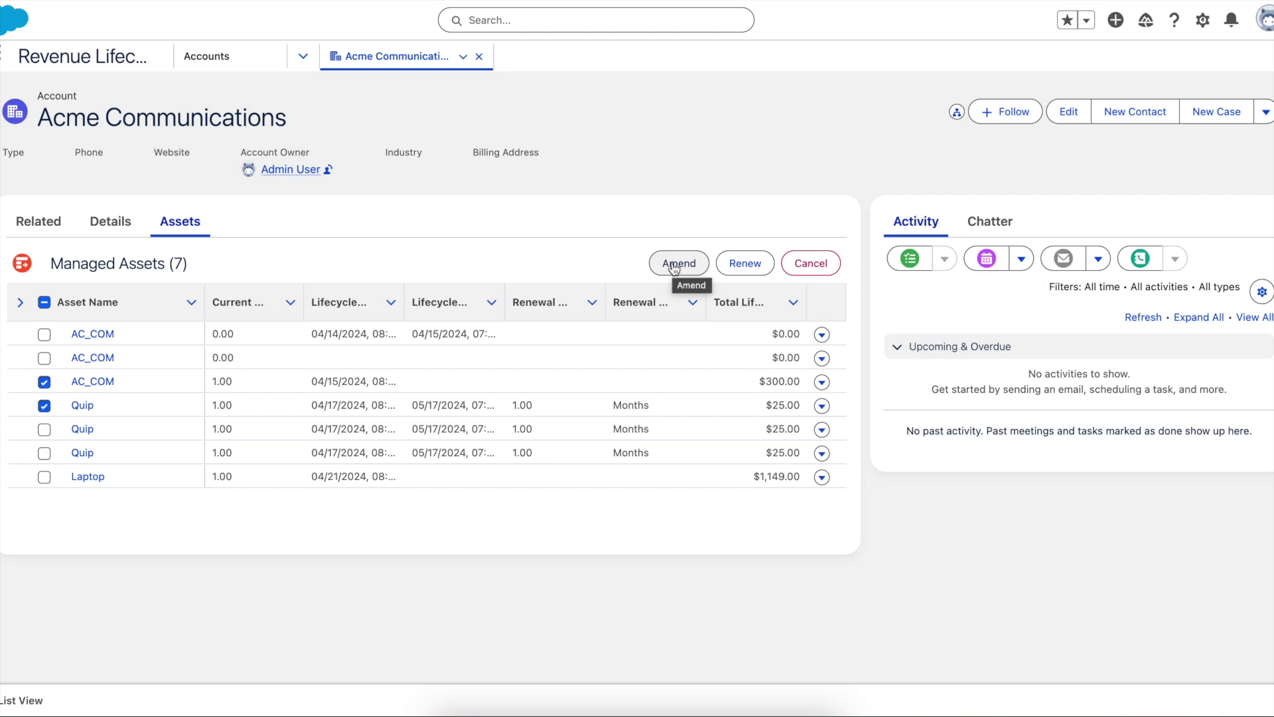
Amend the selected Acme assets with an amendment date of May 9, 2024
left_click(674, 268)
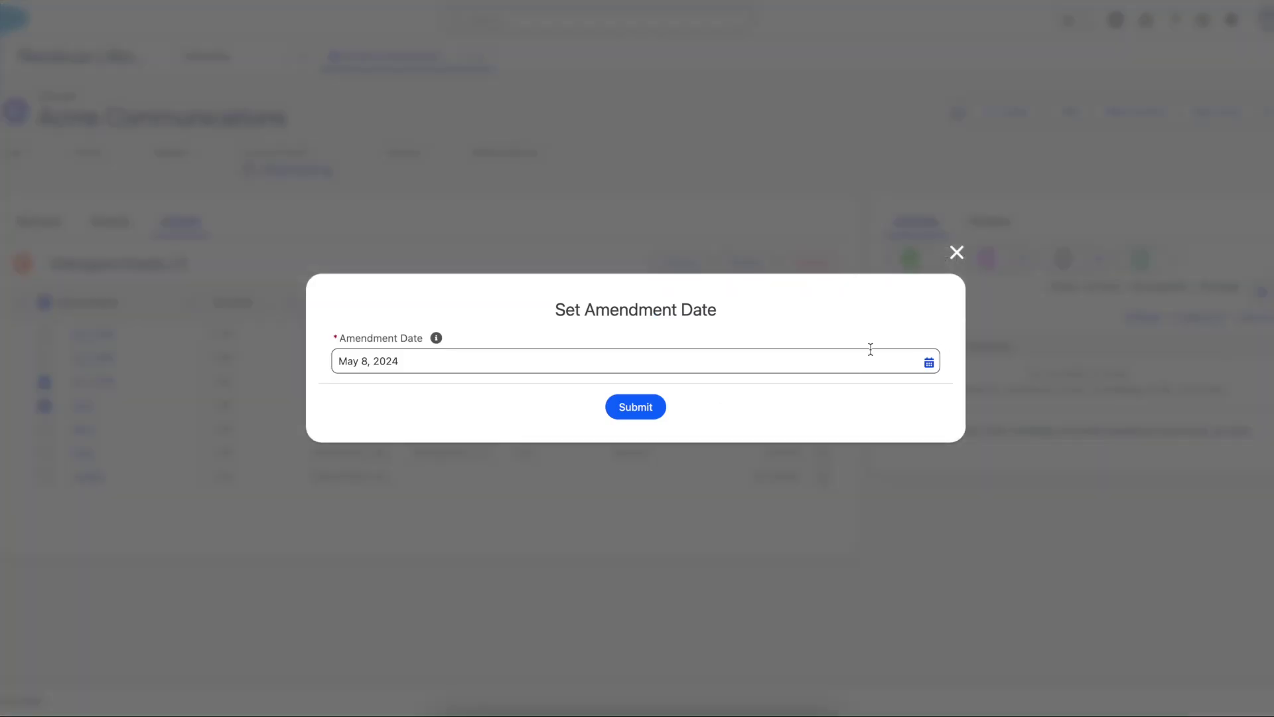
left_click(865, 348)
left_click(863, 478)
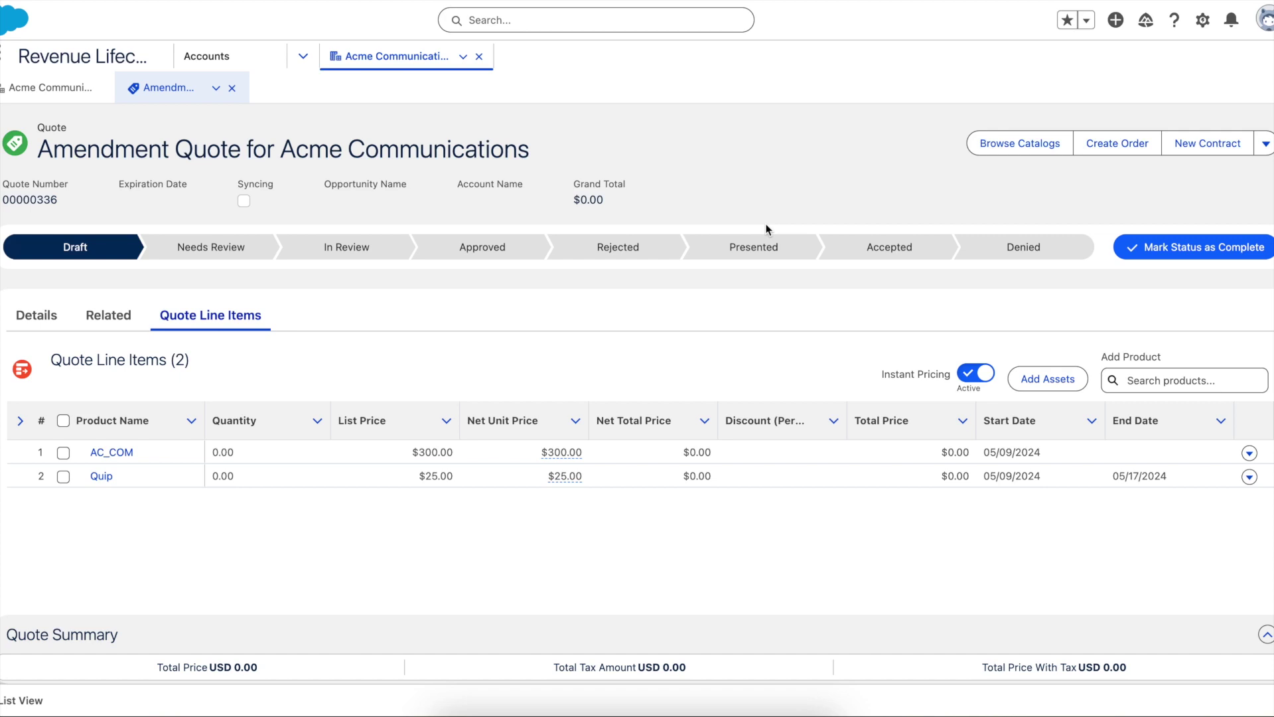
Add the Laptop asset to the amendment quote at quantity 5 and save
left_click(1042, 377)
left_click(209, 556)
left_click(1045, 625)
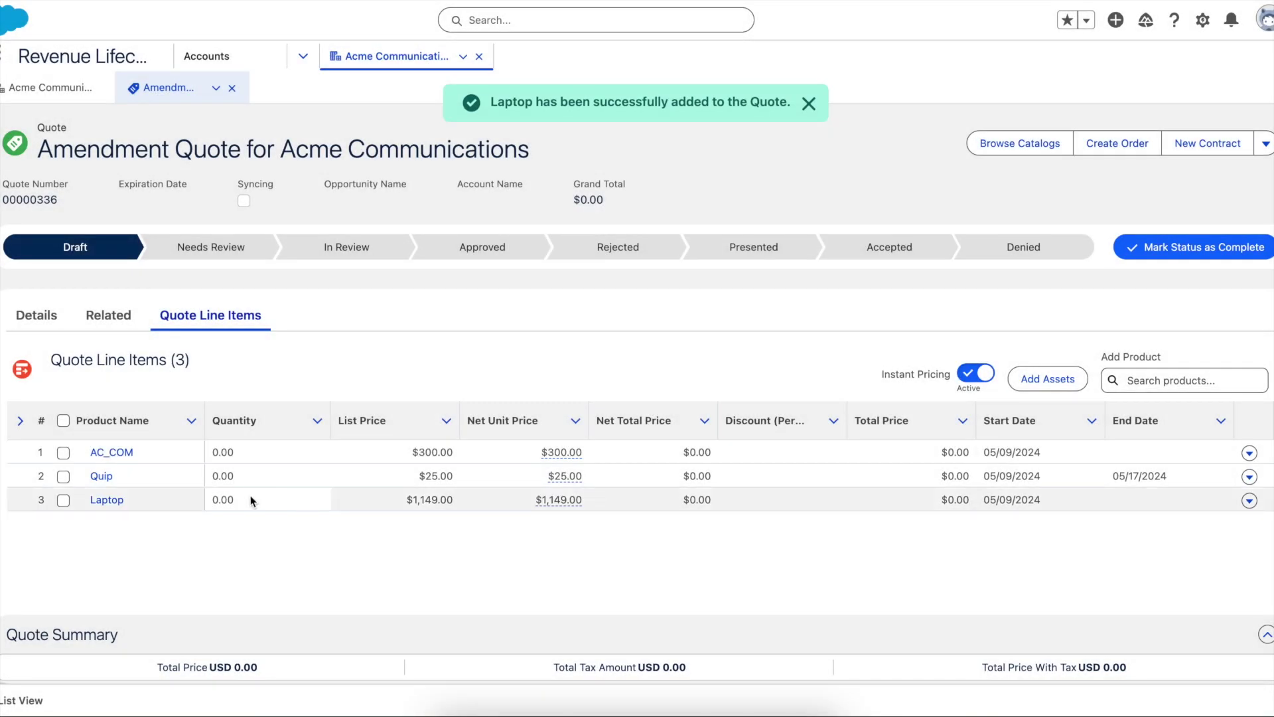
left_click(249, 495)
type("5")
key("Return")
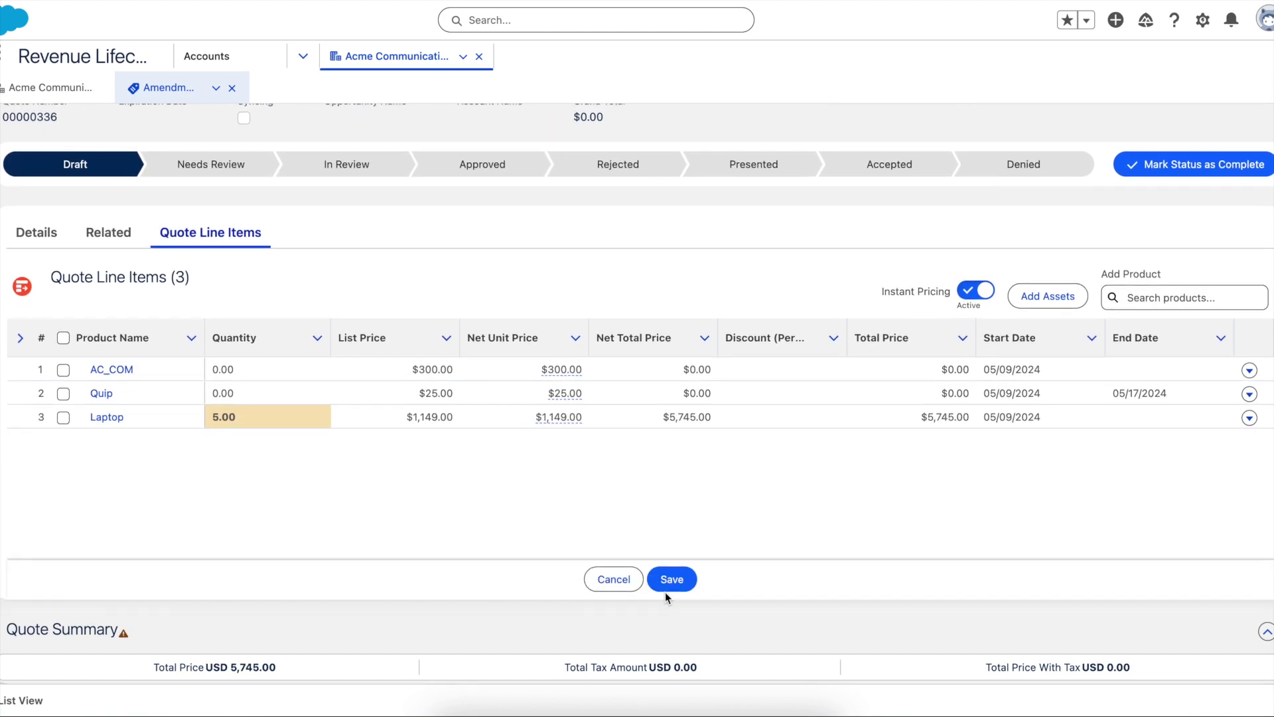
left_click(667, 582)
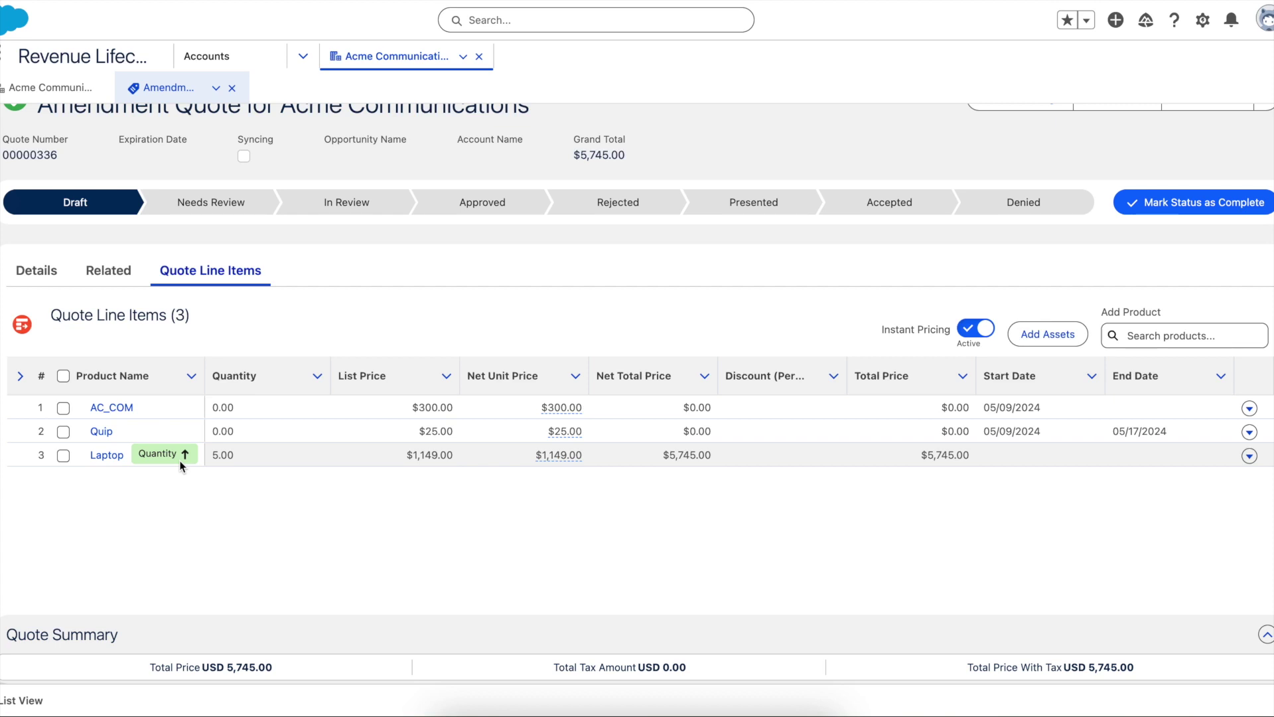
Search 'laptop', add the Laptop Care Package to the quote, and save
left_click(1169, 335)
type("laptop")
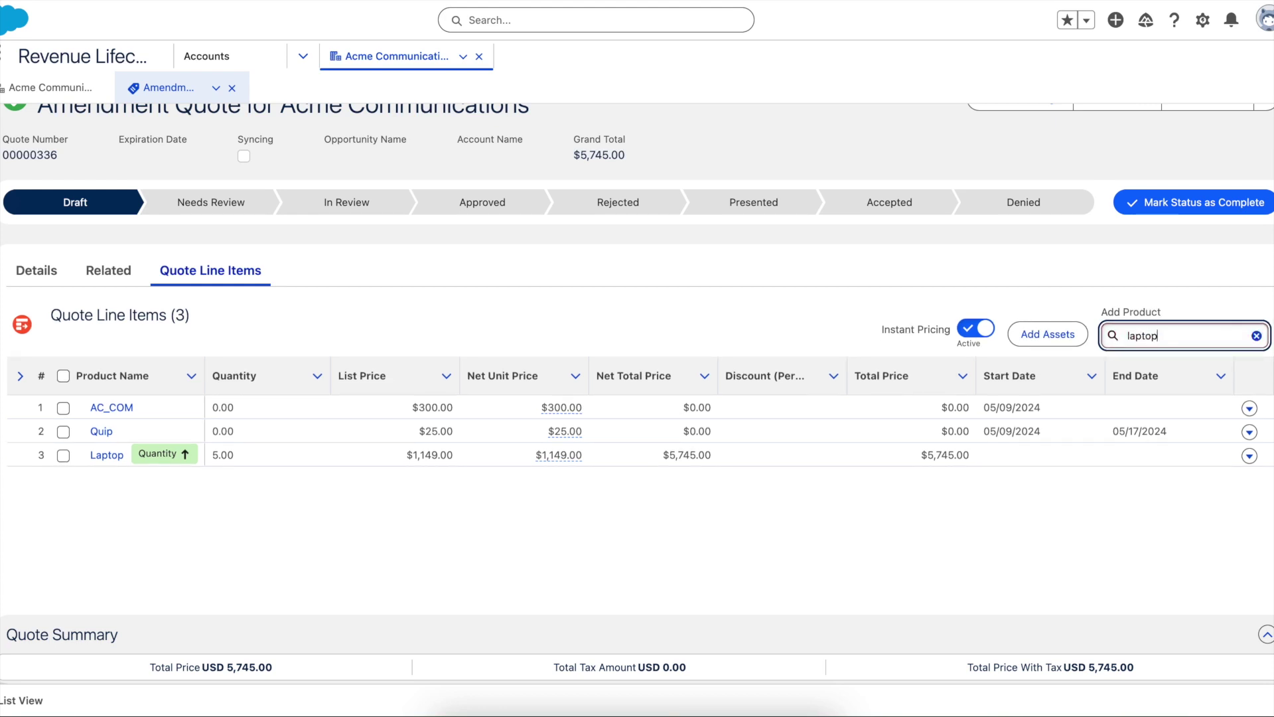
left_click(1066, 491)
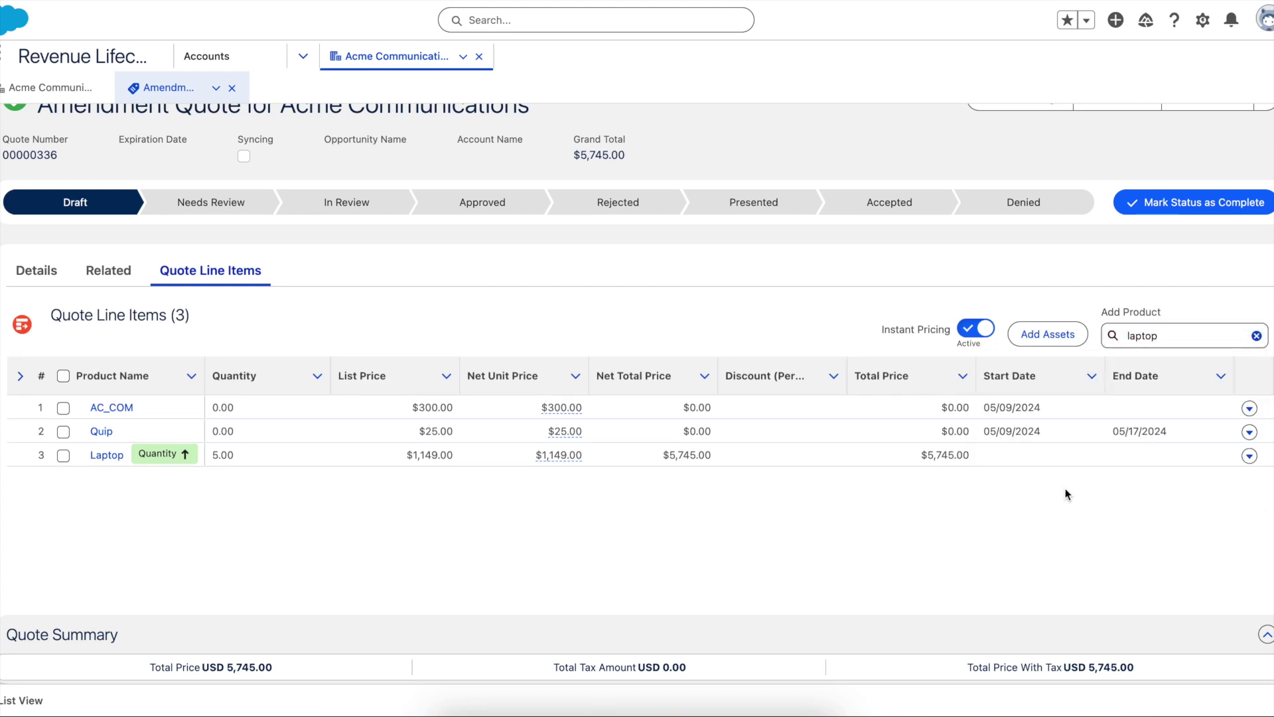
left_click(669, 611)
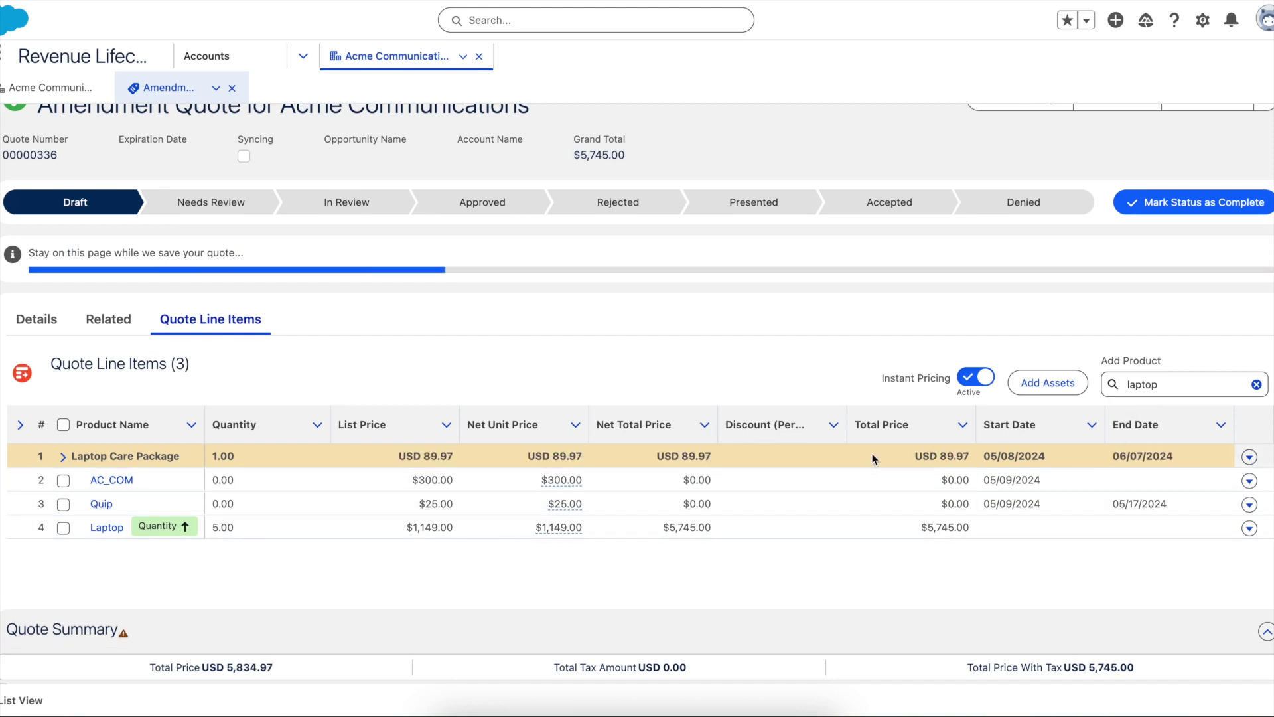
Check the $89.97 care package's price calculation, expand its components, and open it for configuration
left_click(551, 488)
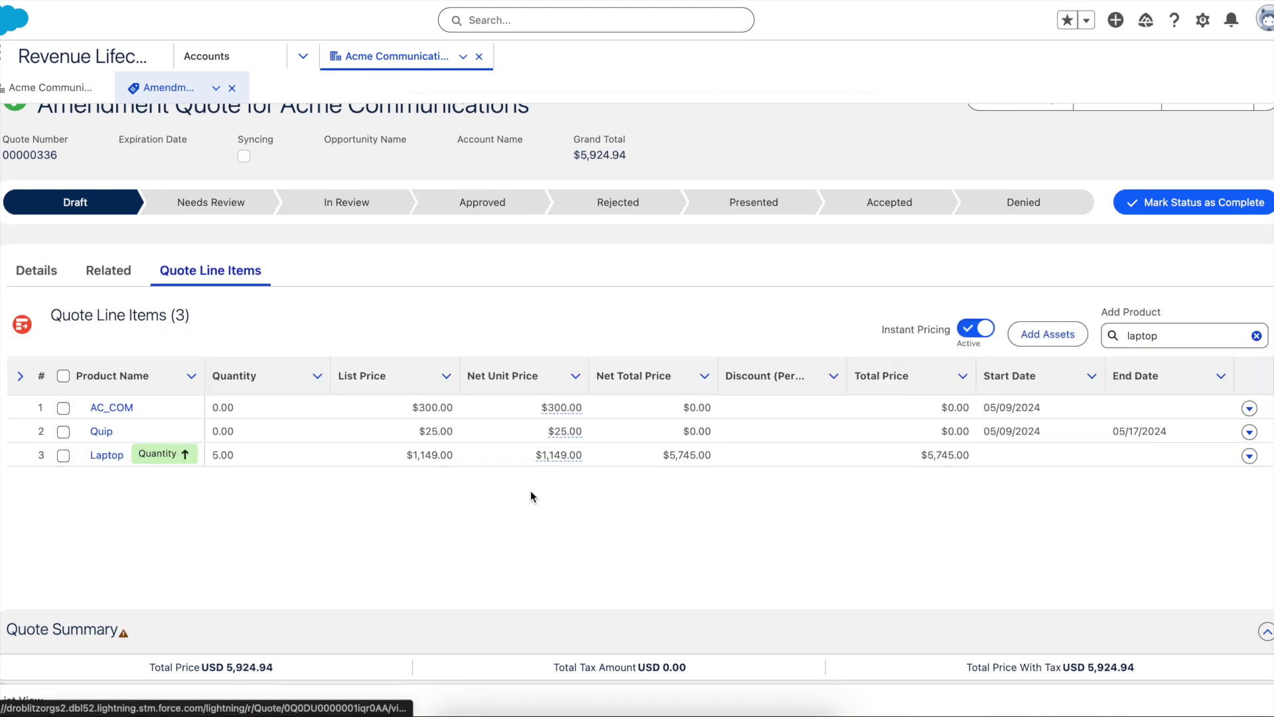
left_click(81, 480)
left_click(1250, 479)
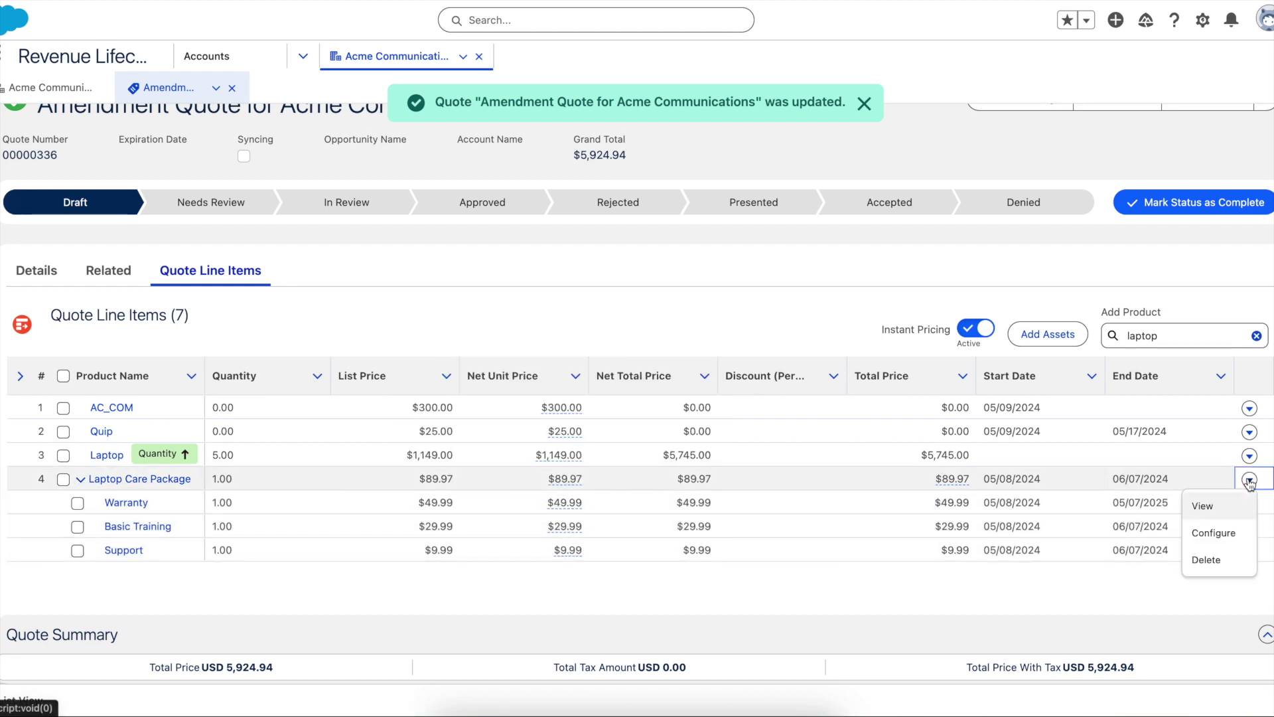
left_click(1218, 529)
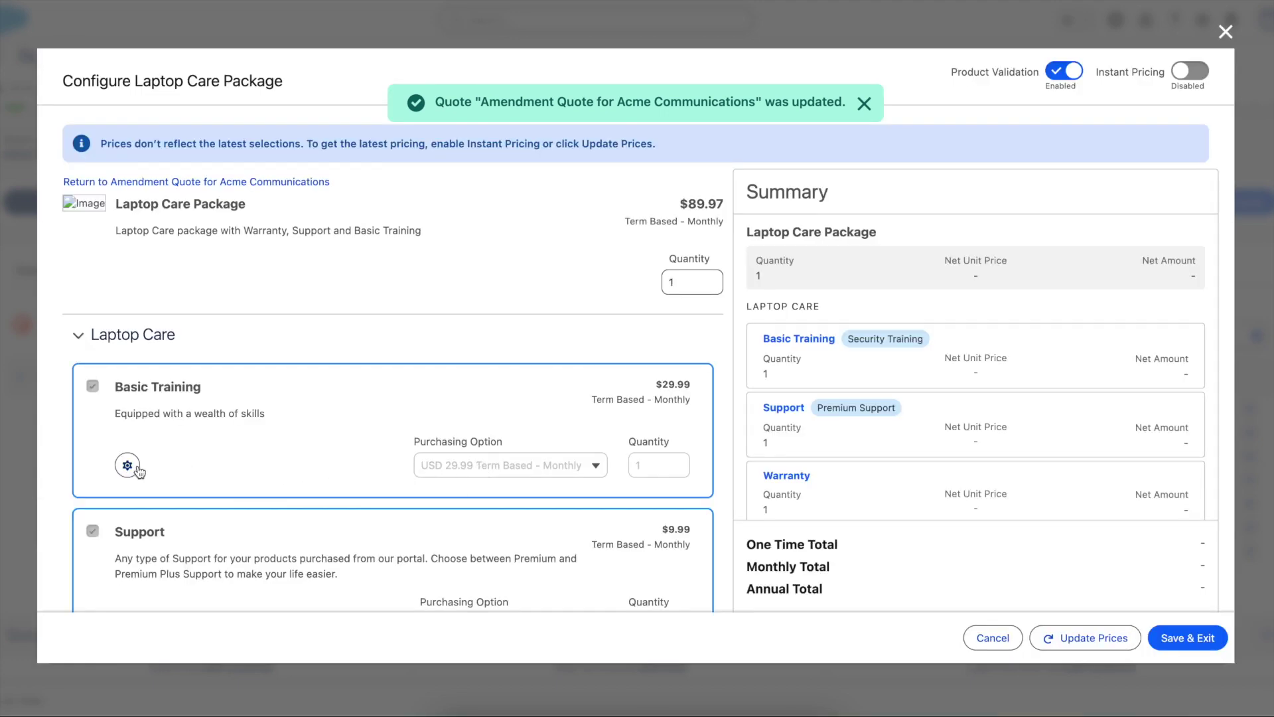
Change Basic Training's Training attribute to Software Training and reprice it to $26.99
left_click(127, 465)
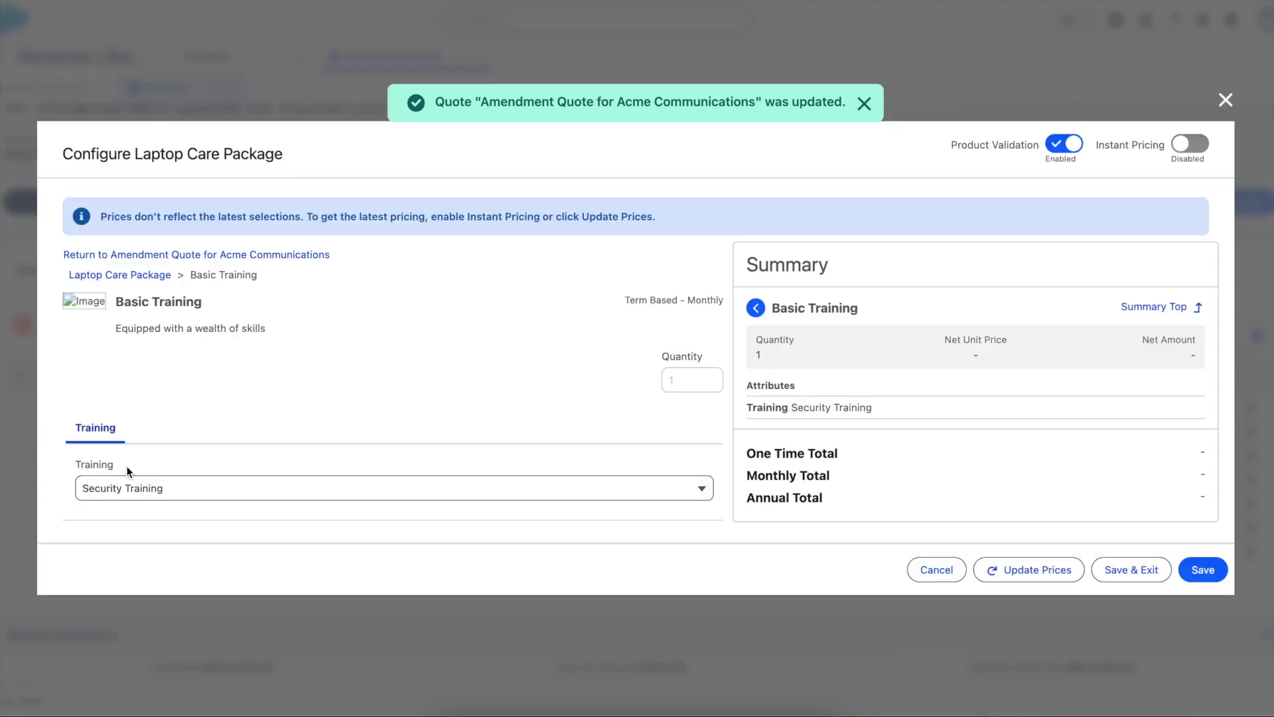
left_click(219, 498)
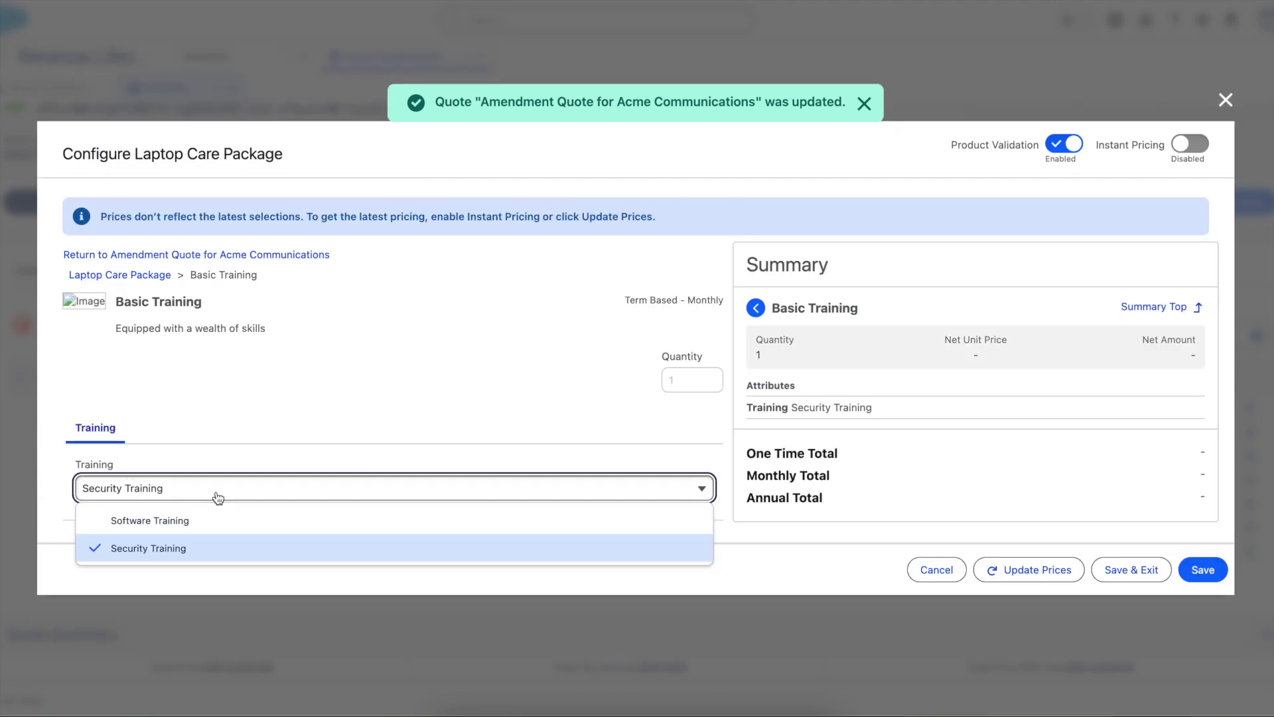
left_click(200, 524)
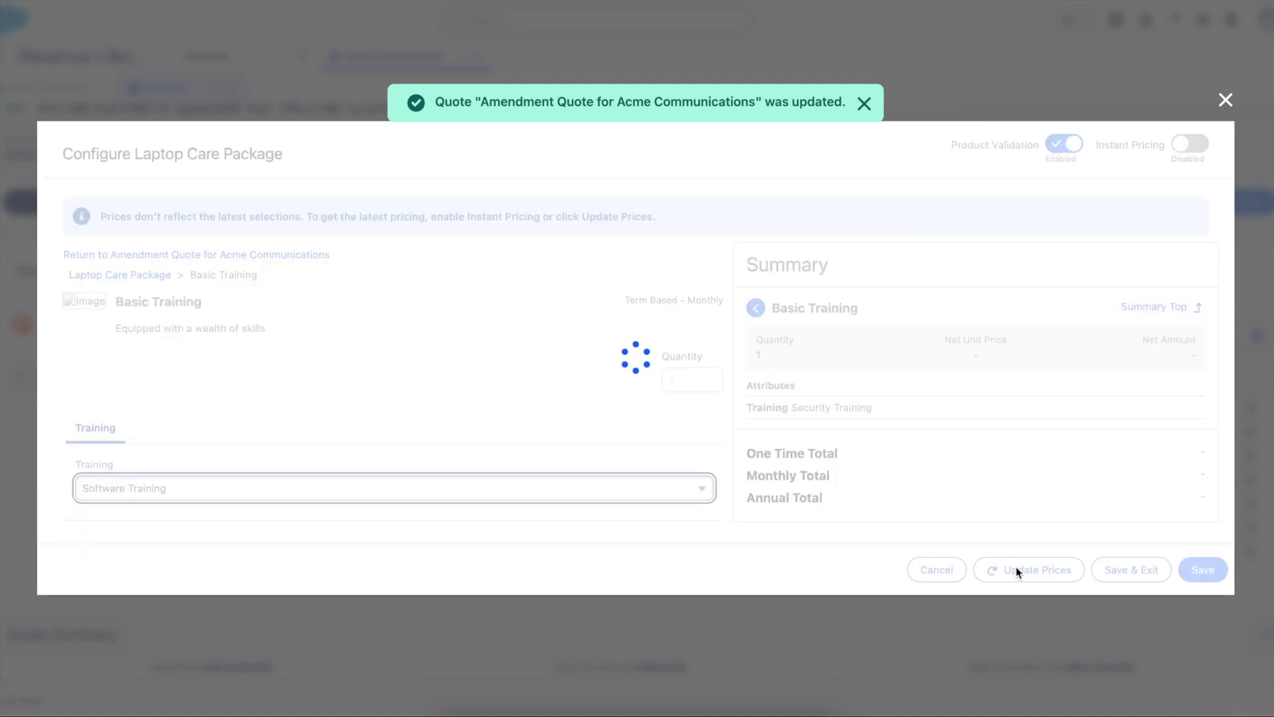
left_click(1016, 571)
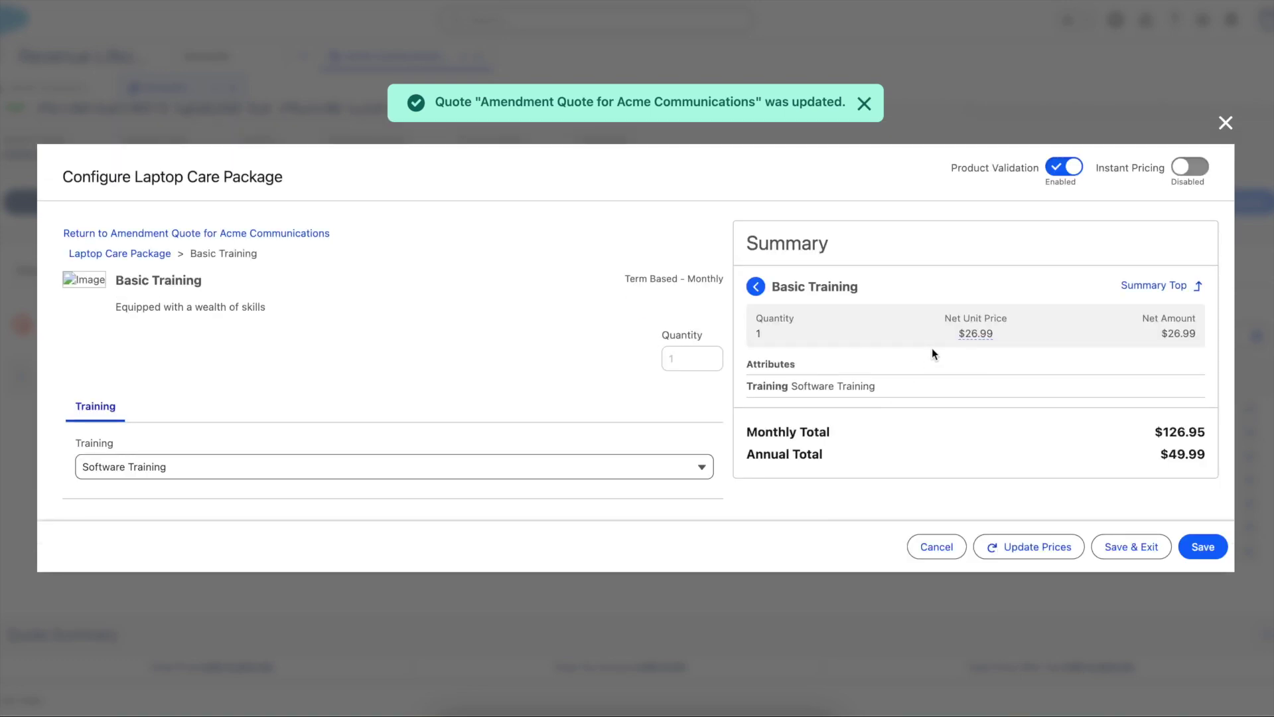
Save the care package configuration, expand it on the quote, and review Basic Training's 10% discount breakdown
left_click(1132, 551)
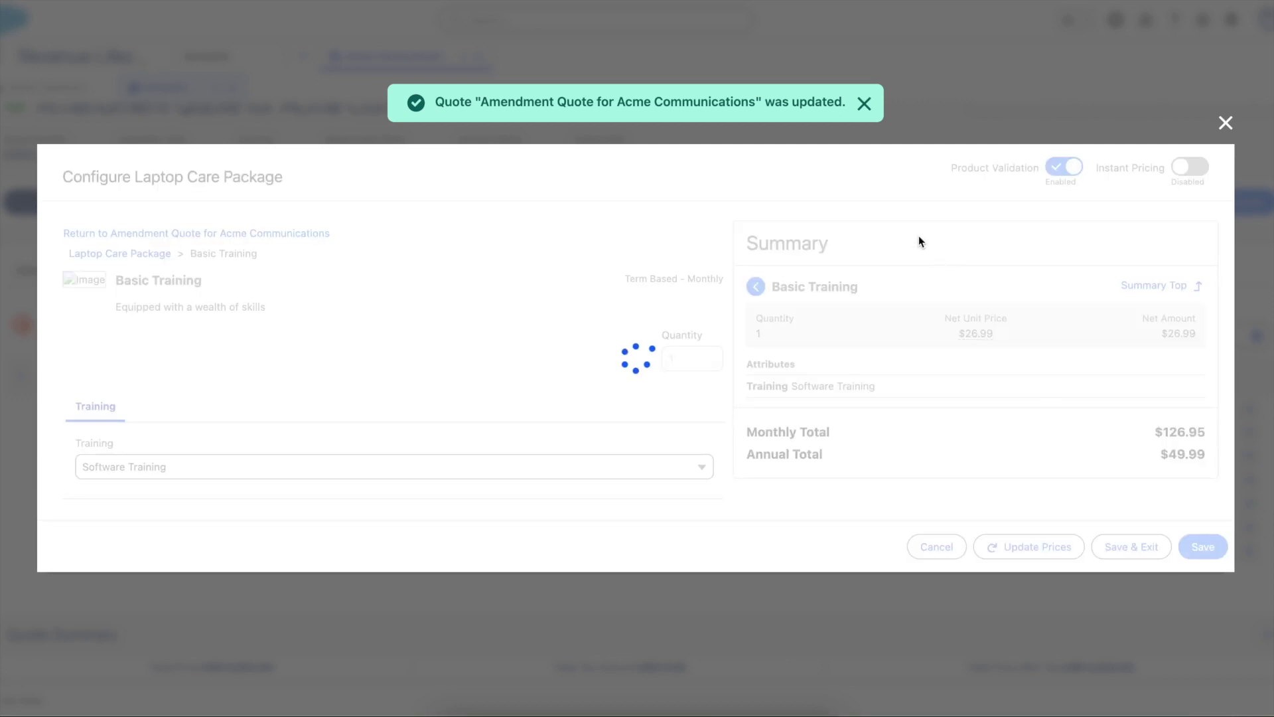
left_click(865, 106)
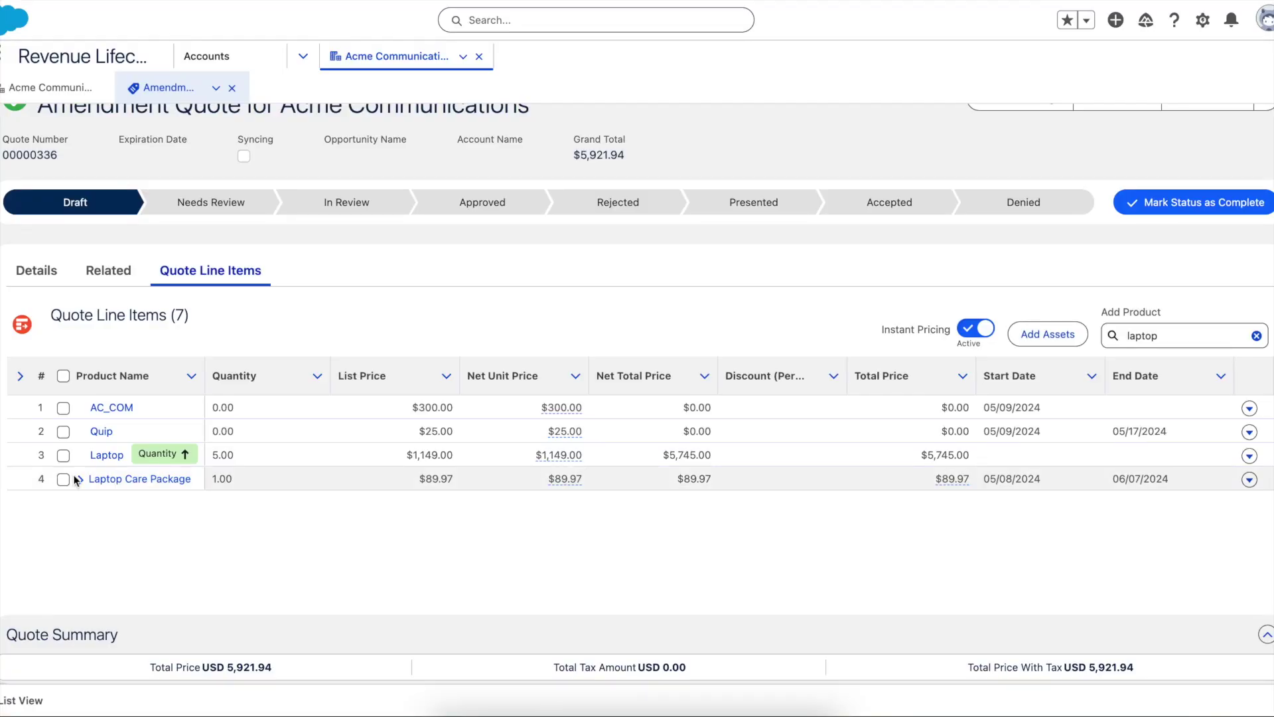
left_click(80, 479)
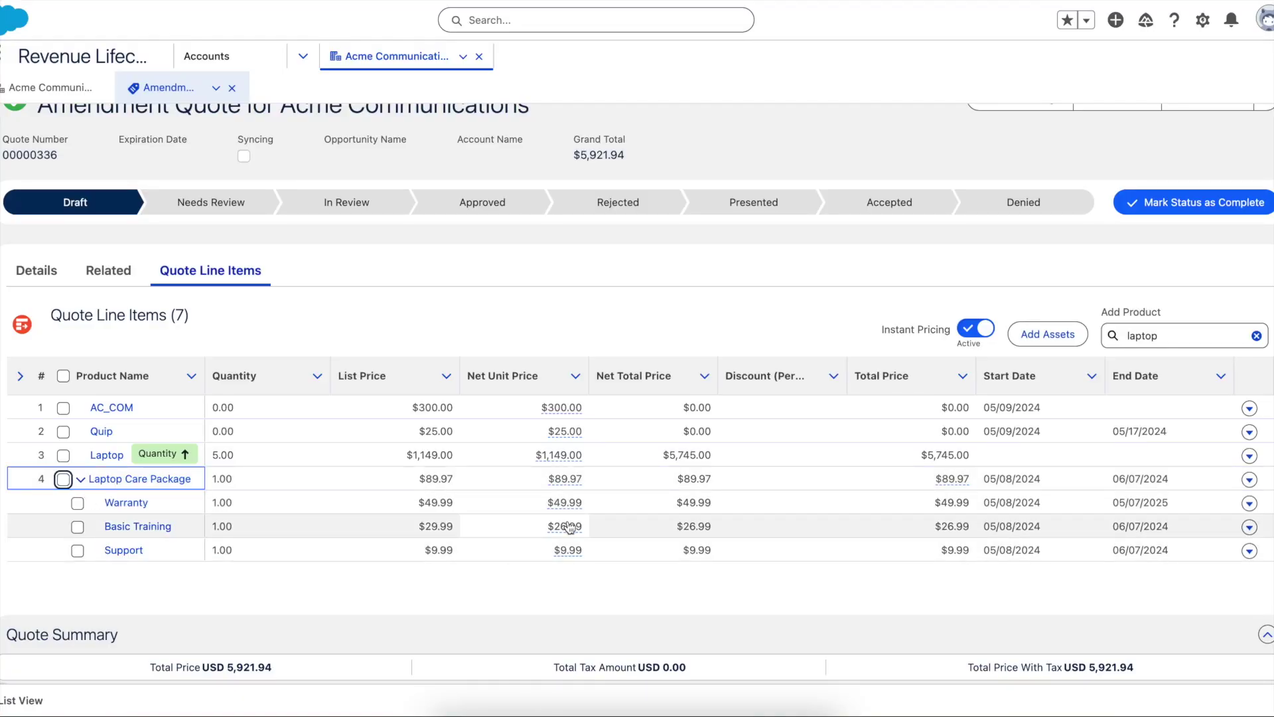
mouse_move(575, 530)
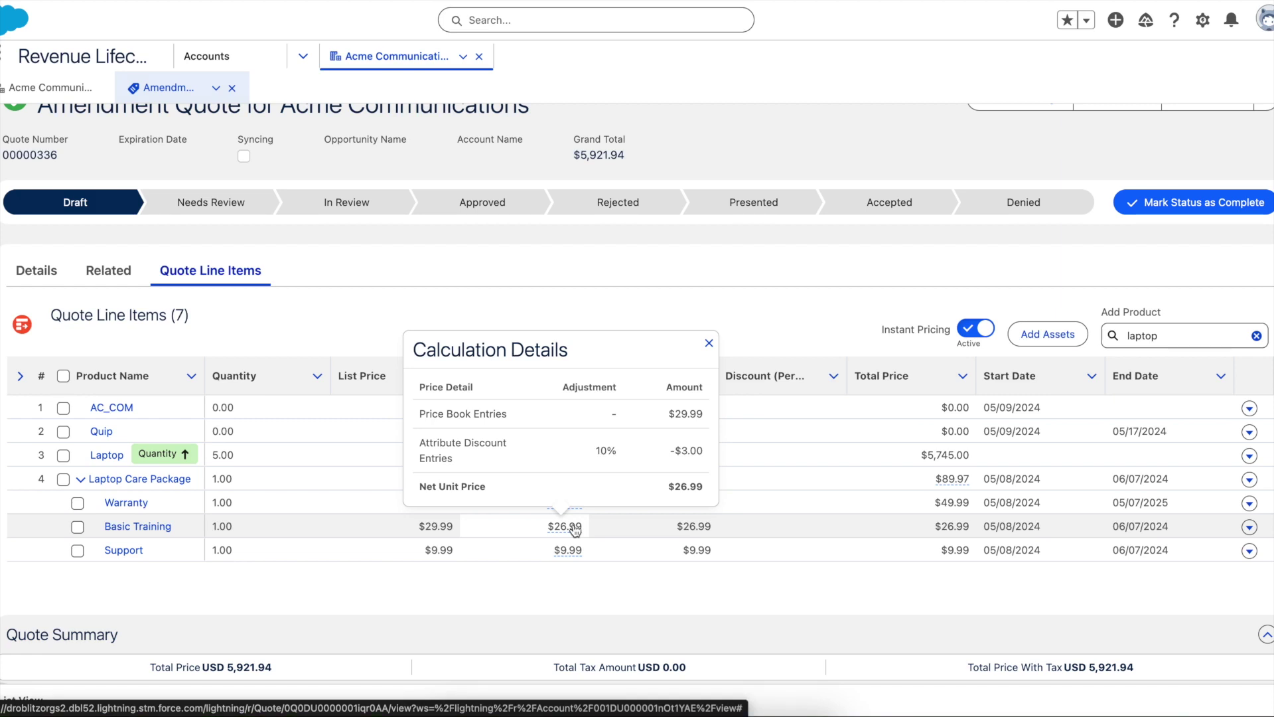
left_click(658, 587)
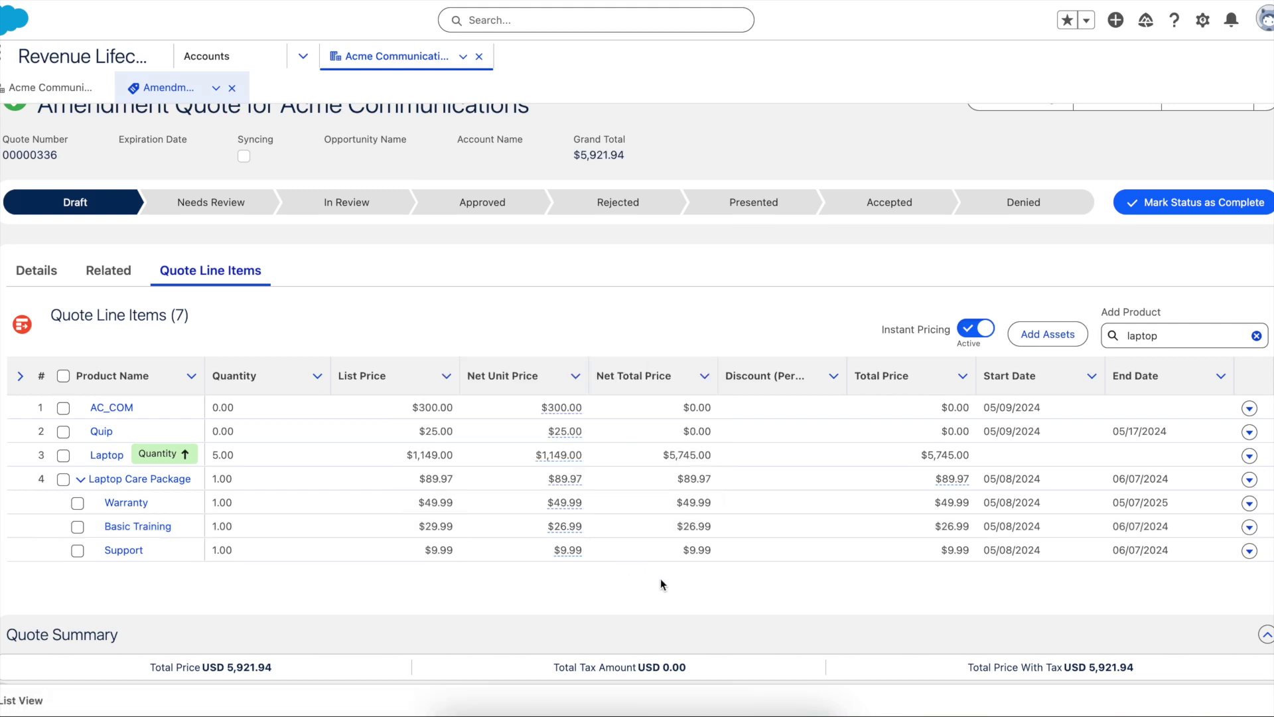
Mark Accepted as the Acme amendment quote's current status
left_click(890, 204)
left_click(1165, 211)
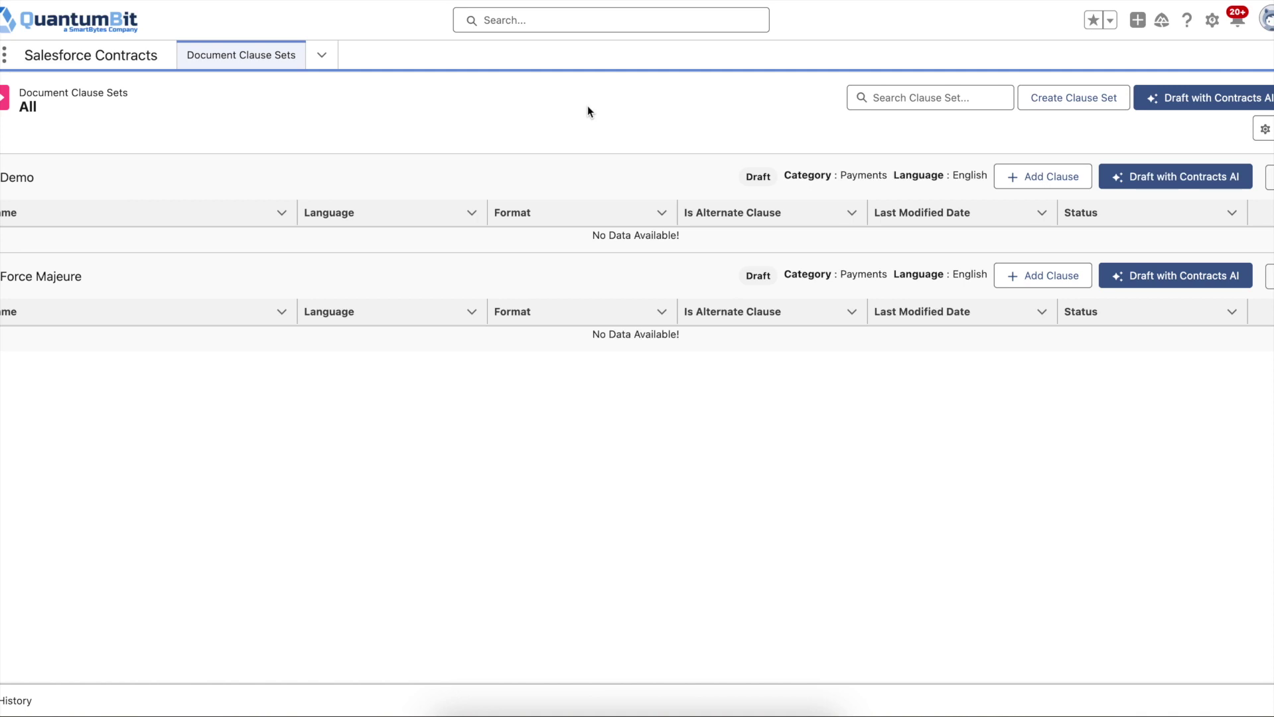
Ask Contracts AI to draft a net 90 payment terms clause for the Demo set
left_click(1128, 181)
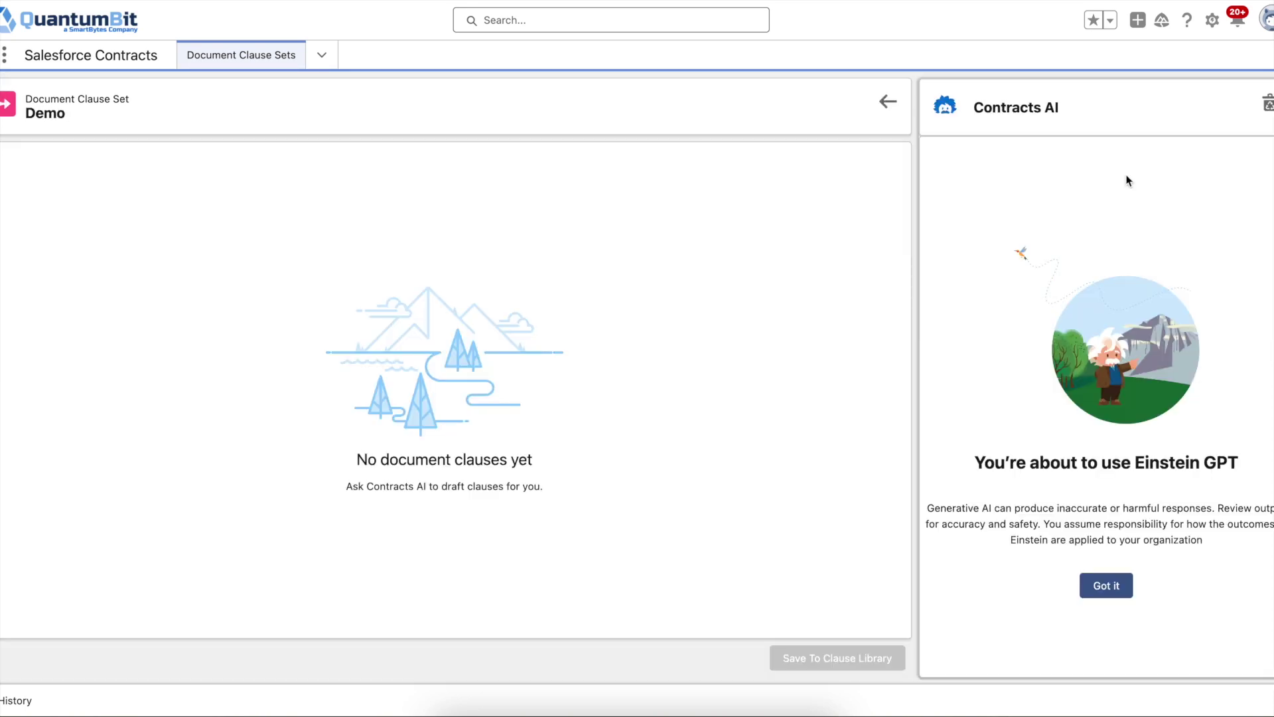
left_click(1106, 587)
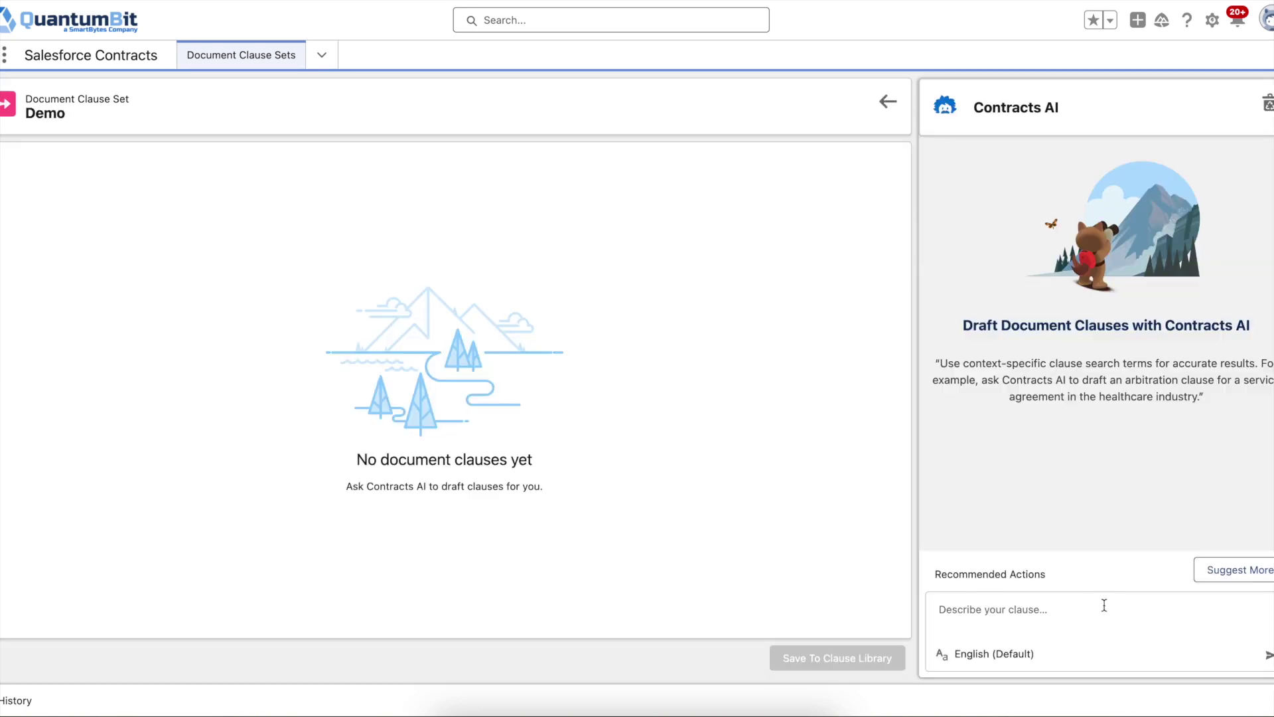
left_click(1074, 617)
type("create a net 90 payment terms clause")
left_click(1267, 654)
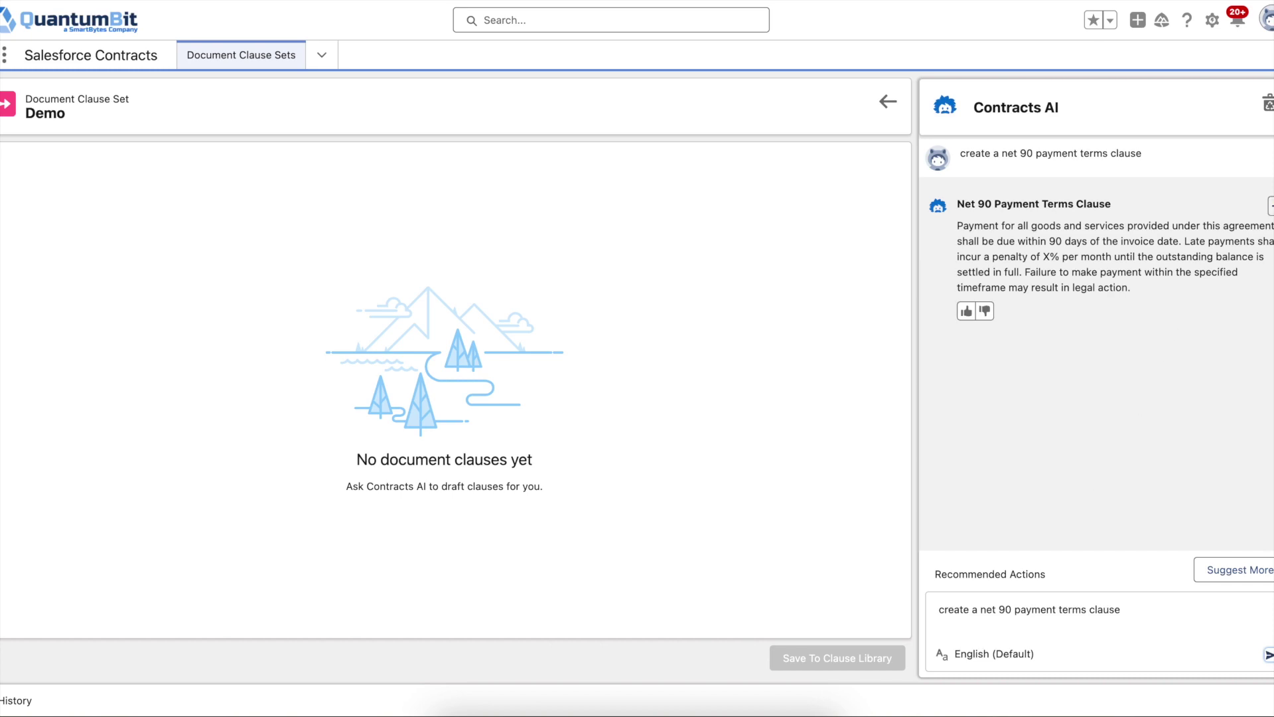
Add the Net 90 Payment Terms Clause to the draft and edit its X% placeholder
left_click(1270, 206)
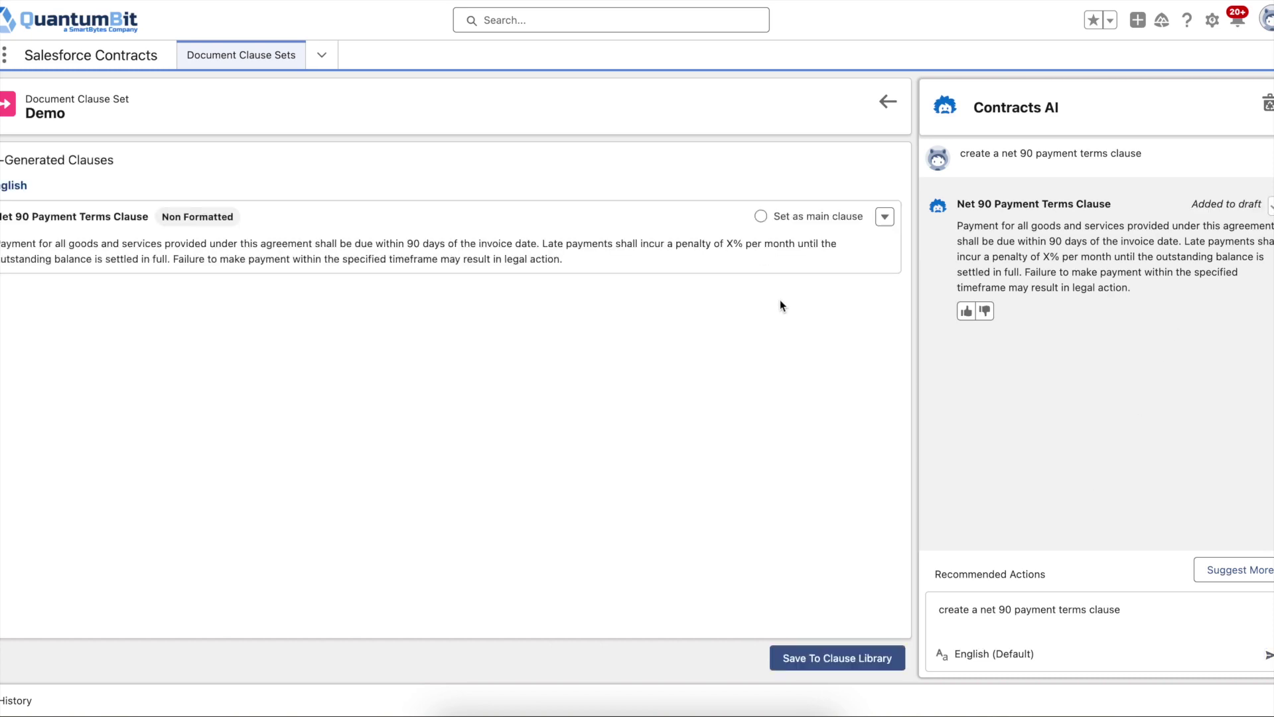
left_click(884, 217)
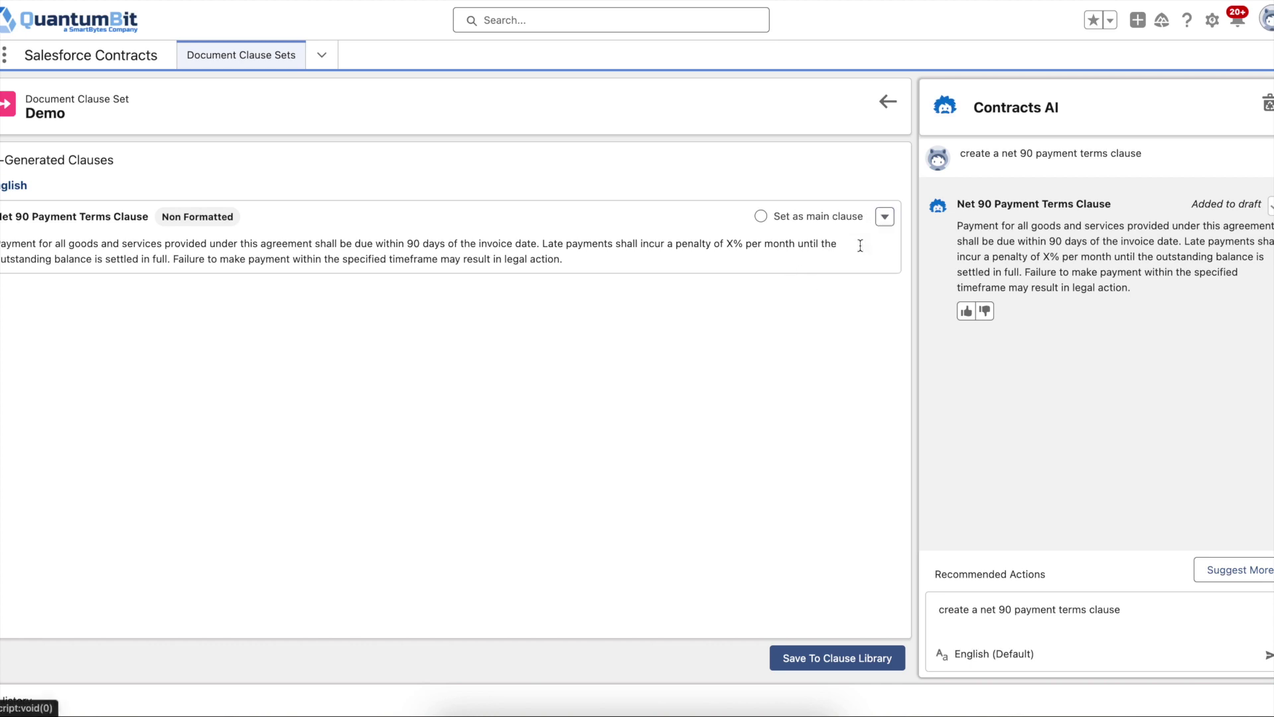
left_click(869, 252)
left_click(499, 204)
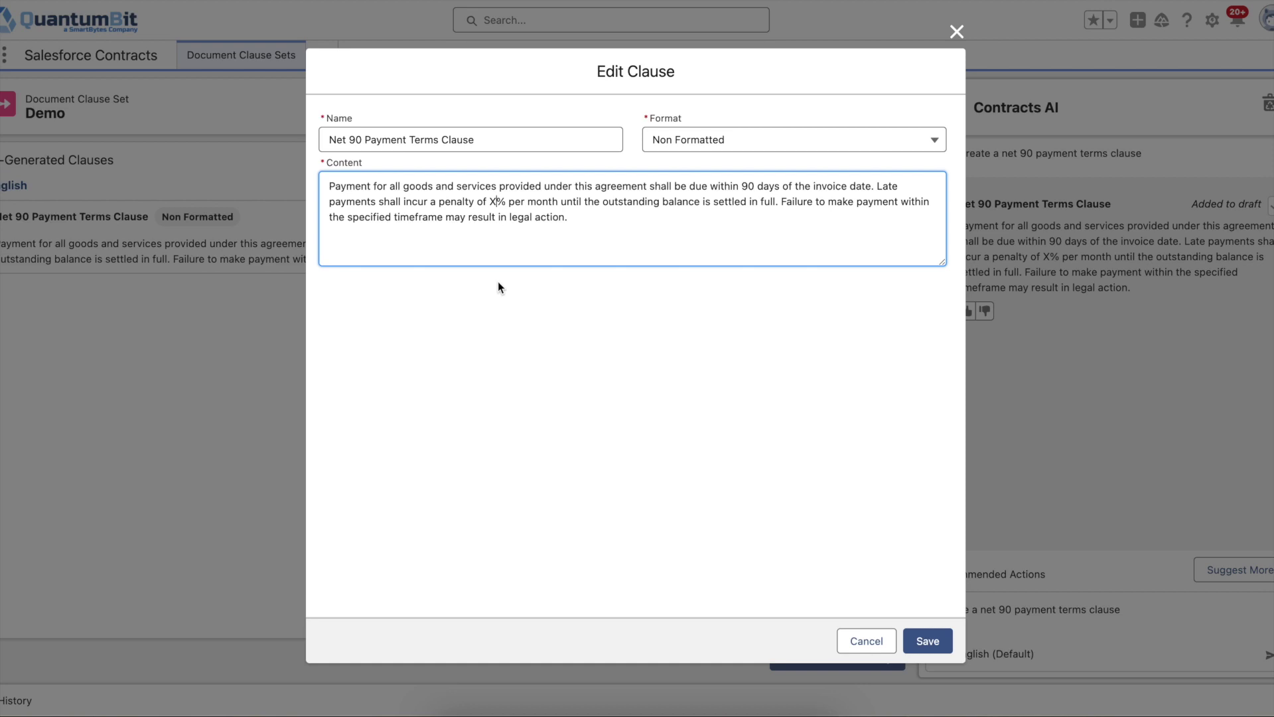
Replace the X placeholder so the late-payment penalty reads 3% per month, and save the clause
key("BackSpace")
type("3")
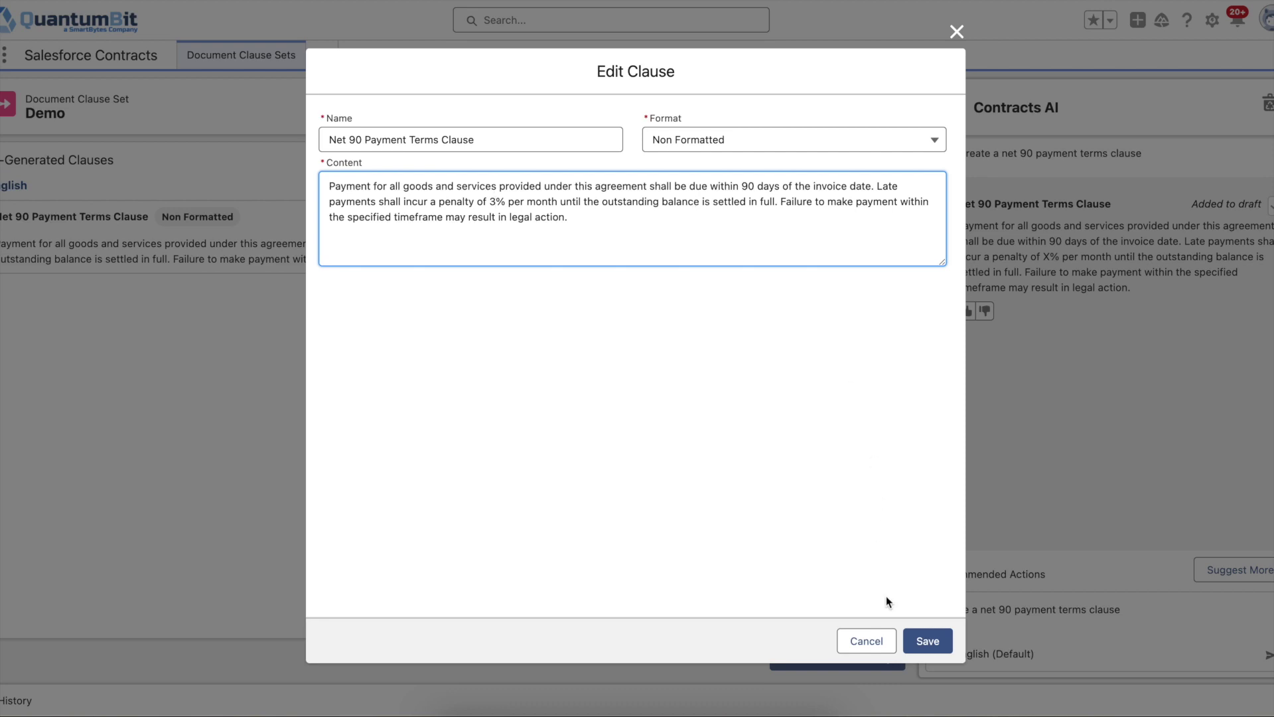
left_click(927, 640)
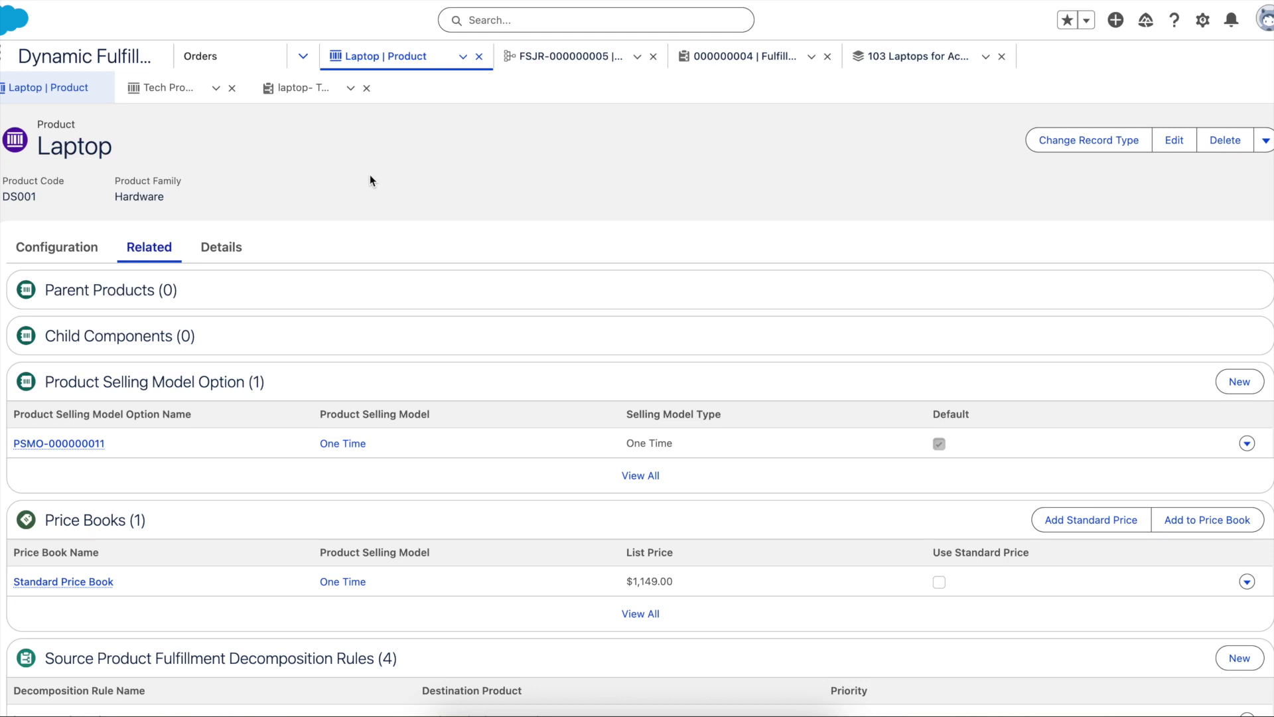
Review the laptop- Tech Prod A attribute mappings, discarding a trial Processor-to-FulfillmentItemType mapping, then open FSJR-000000005
left_click(173, 91)
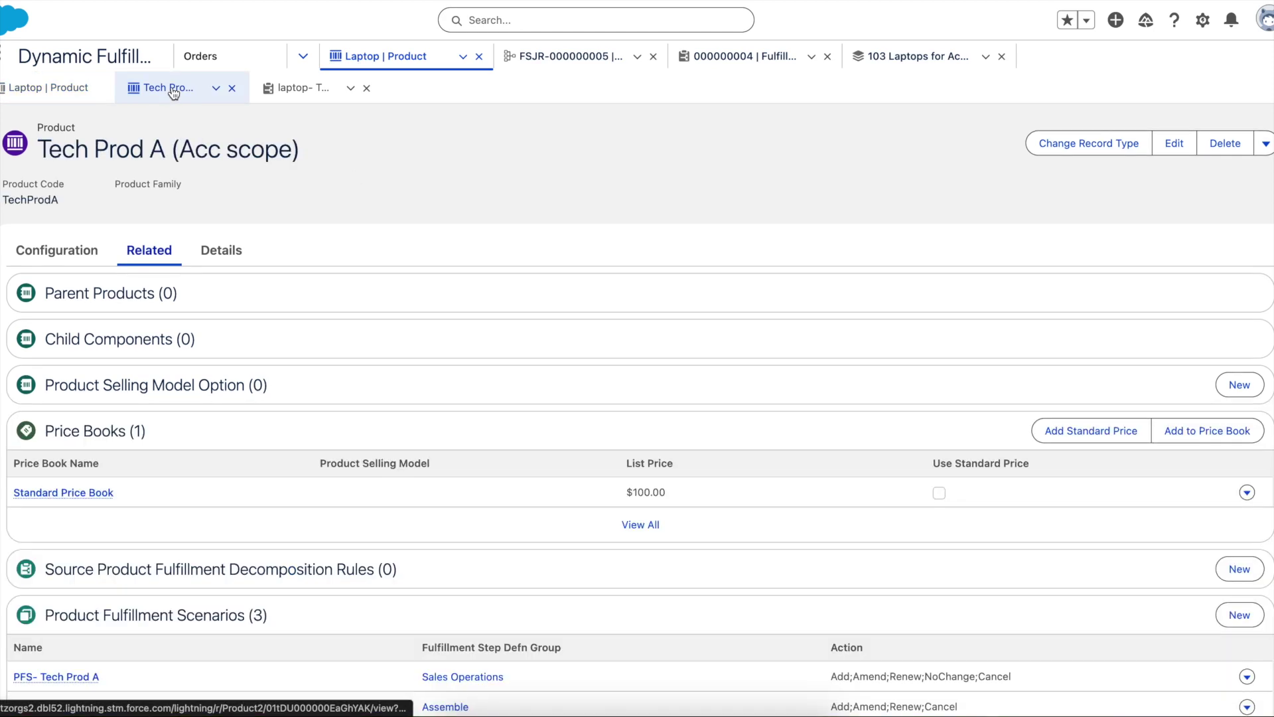
left_click(298, 93)
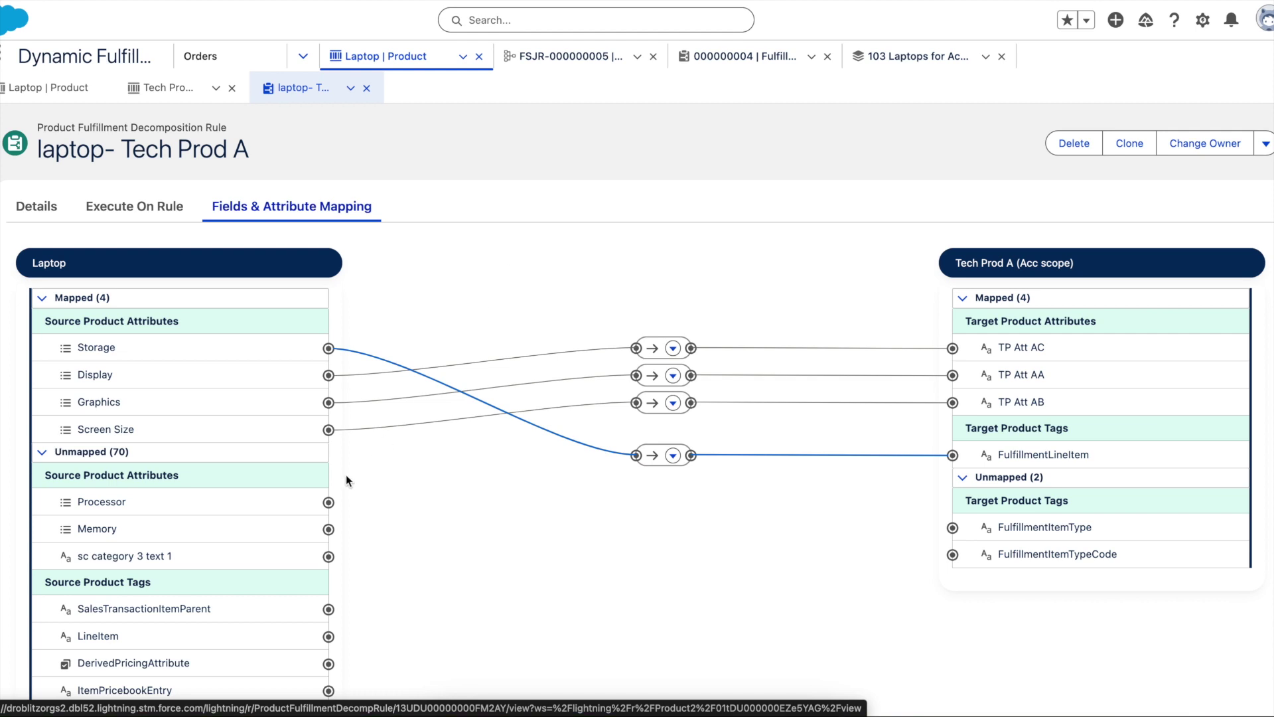
left_click_drag(327, 502, 954, 527)
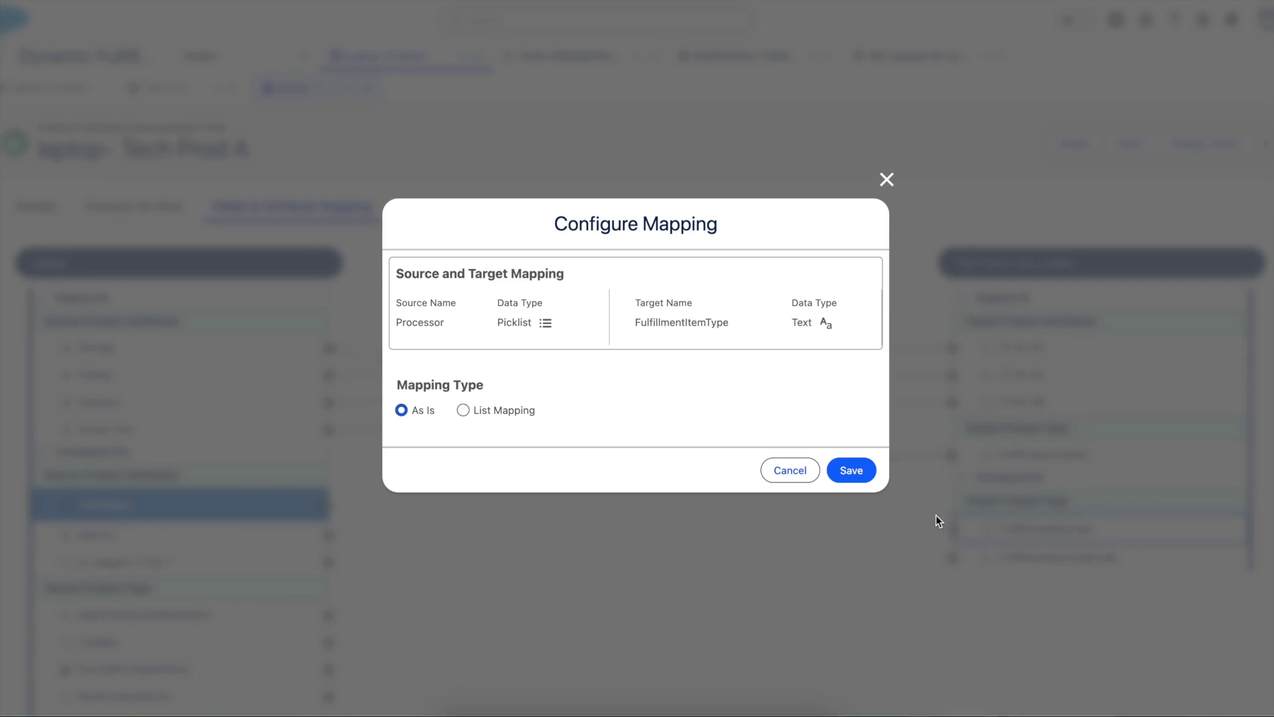
left_click(788, 470)
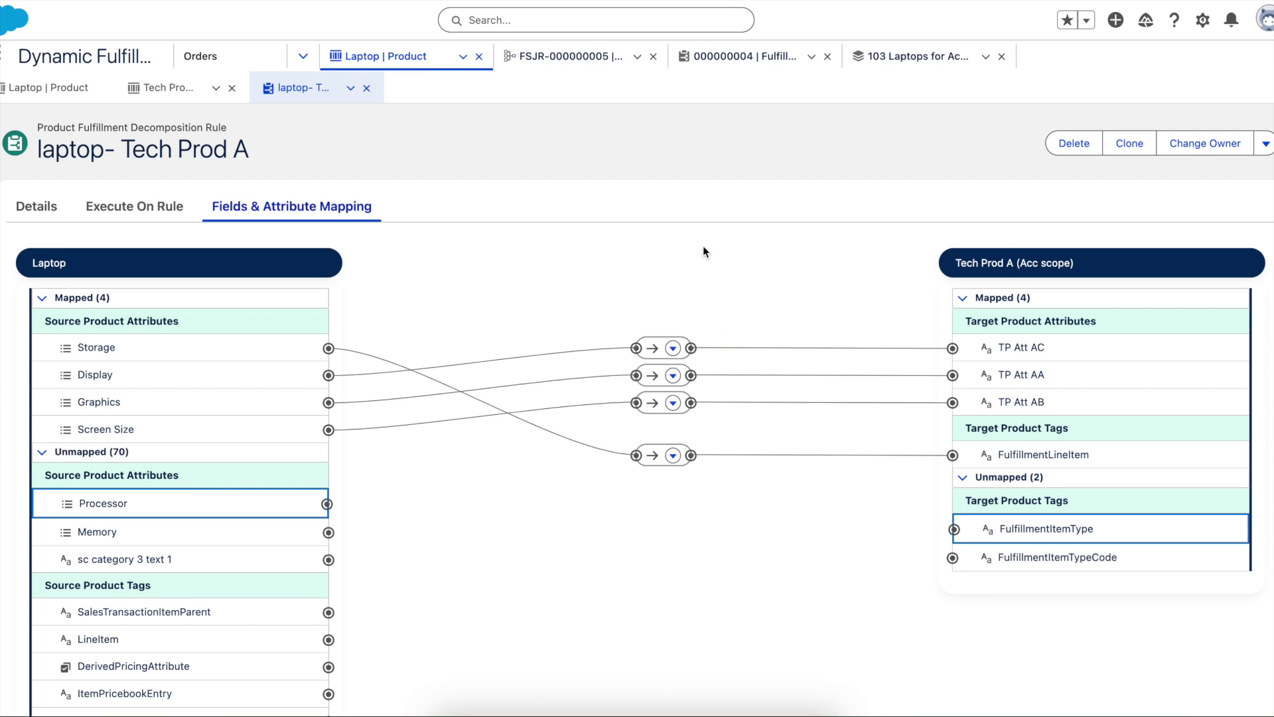
left_click(575, 60)
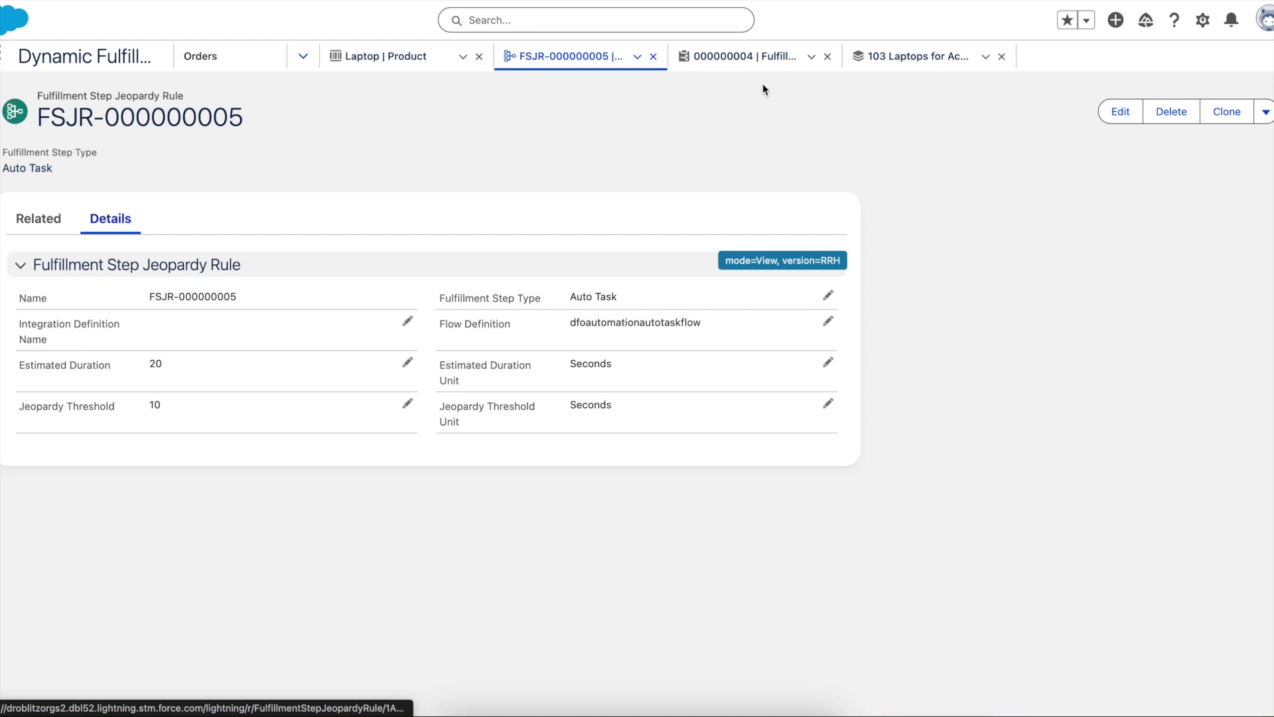
View fallout rule 000000004, then open the 103 Laptops fulfillment plan 000000238
left_click(753, 61)
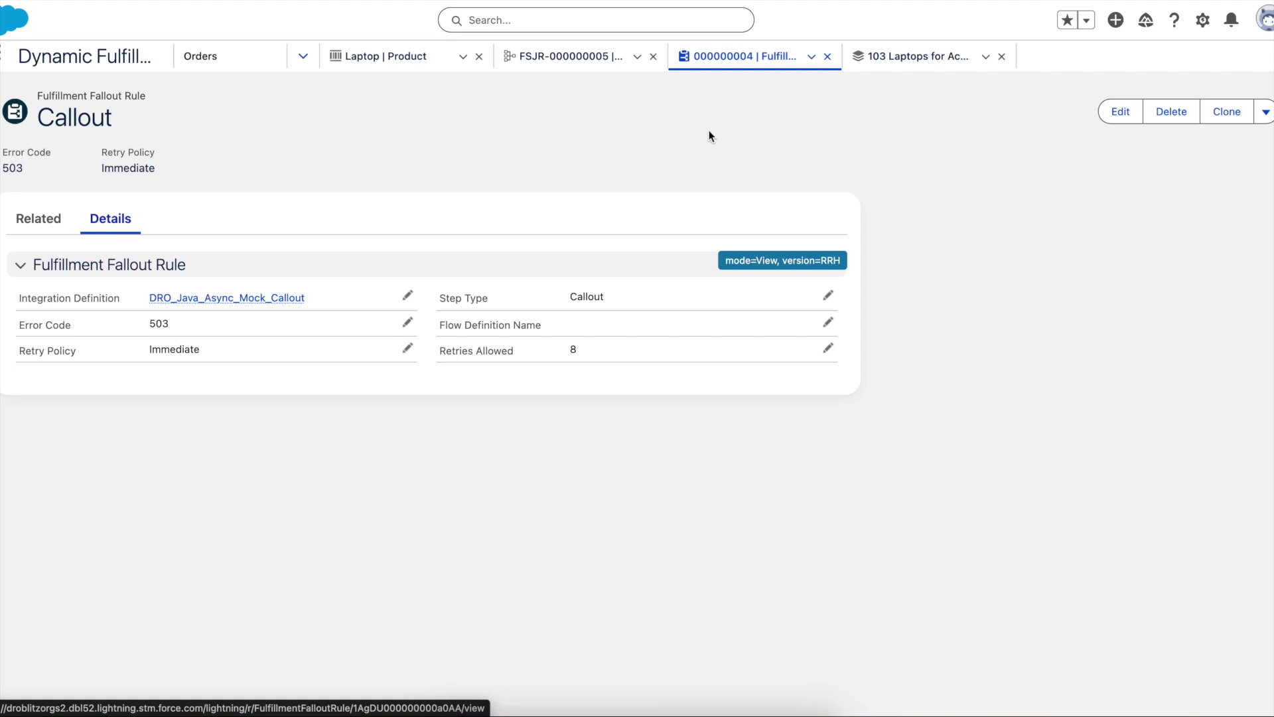
left_click(894, 52)
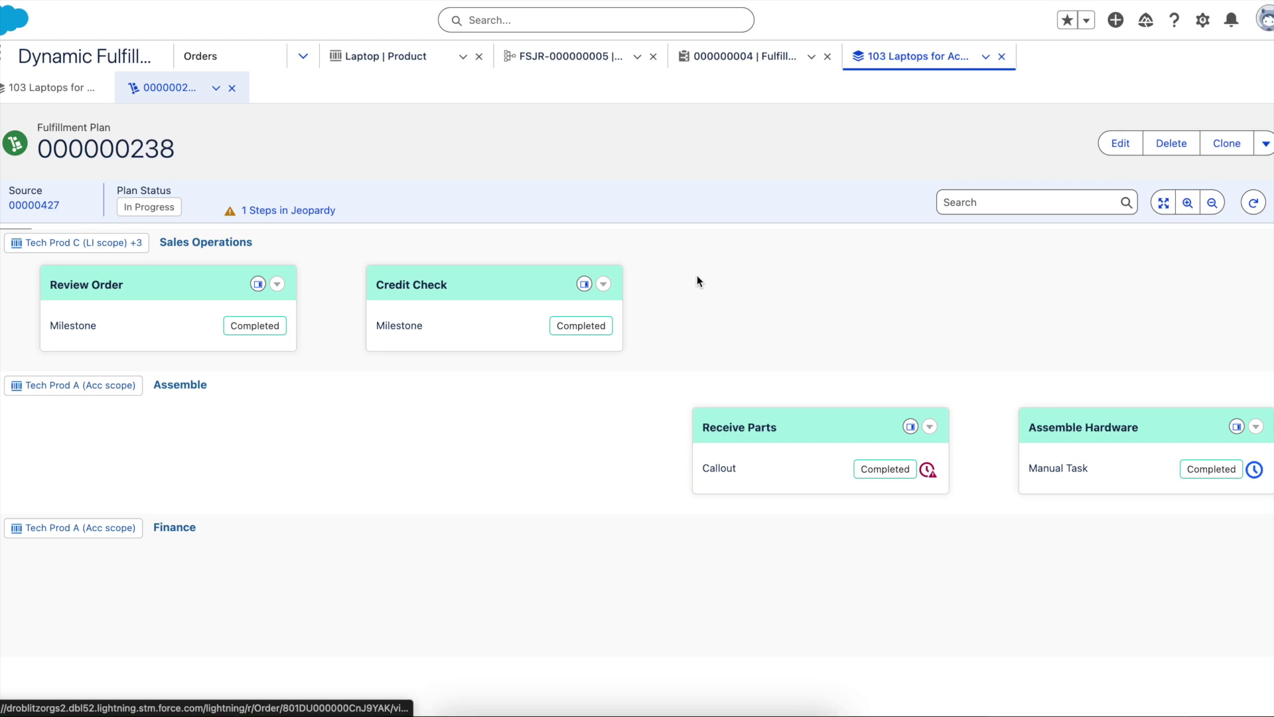
Locate Ship to Customer in the flow, check its jeopardy status, and show its step details
left_click_drag(755, 307, 620, 311)
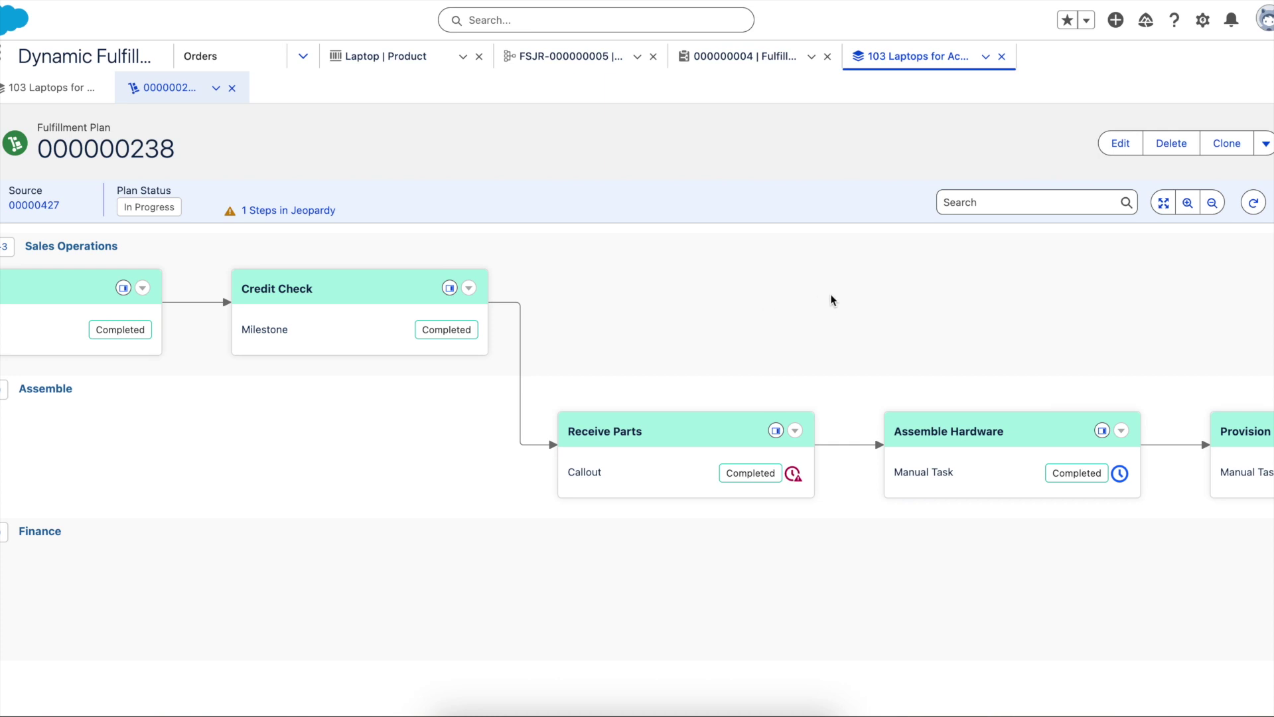
left_click_drag(831, 296, 722, 301)
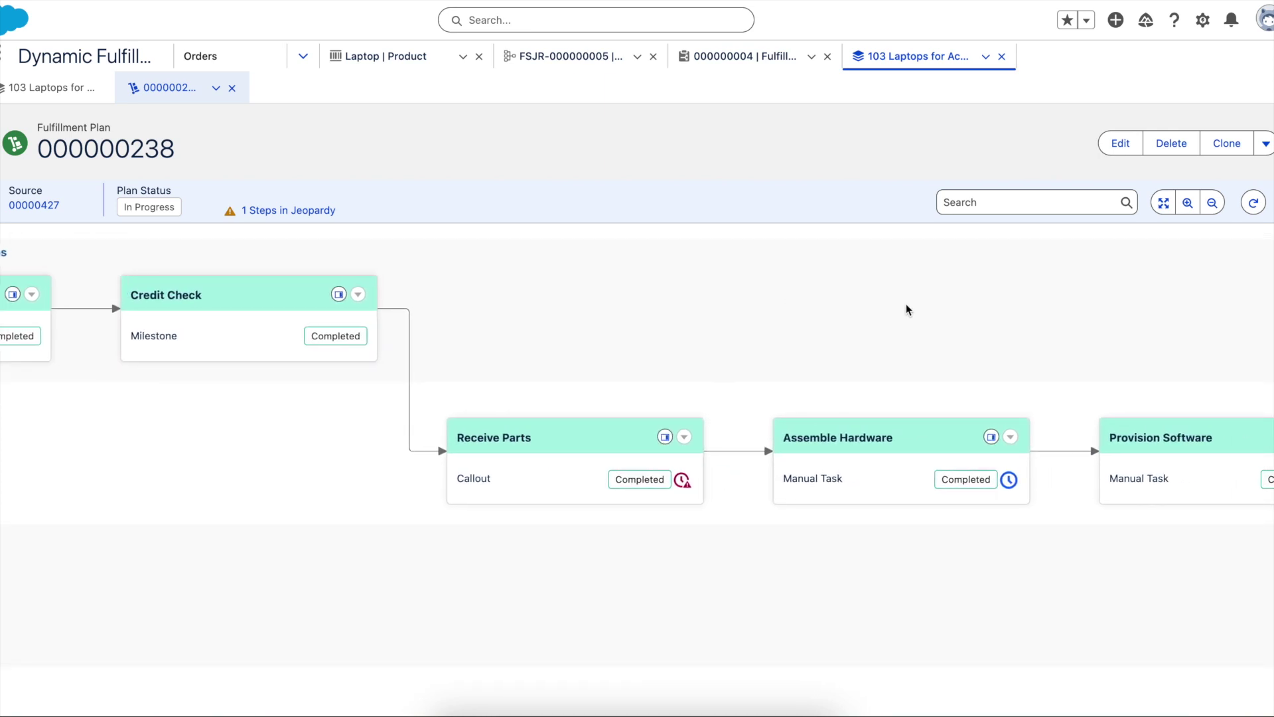
left_click_drag(885, 308, 676, 304)
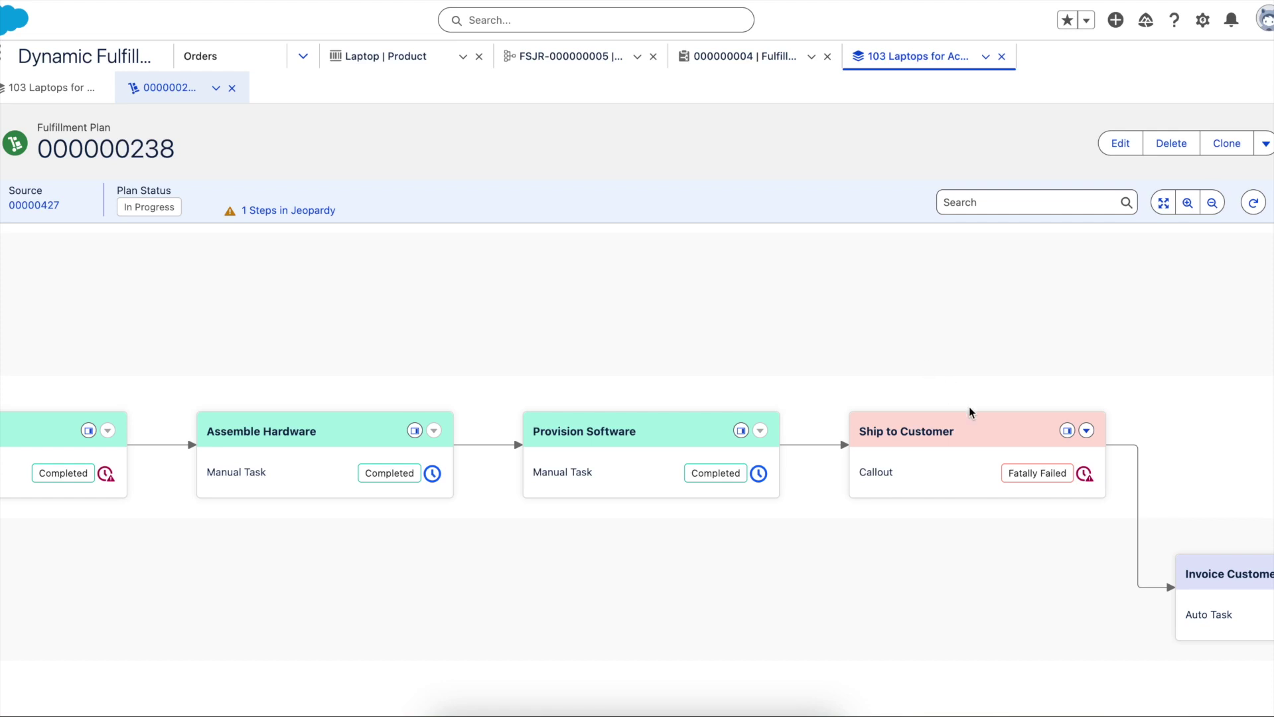
left_click(1086, 475)
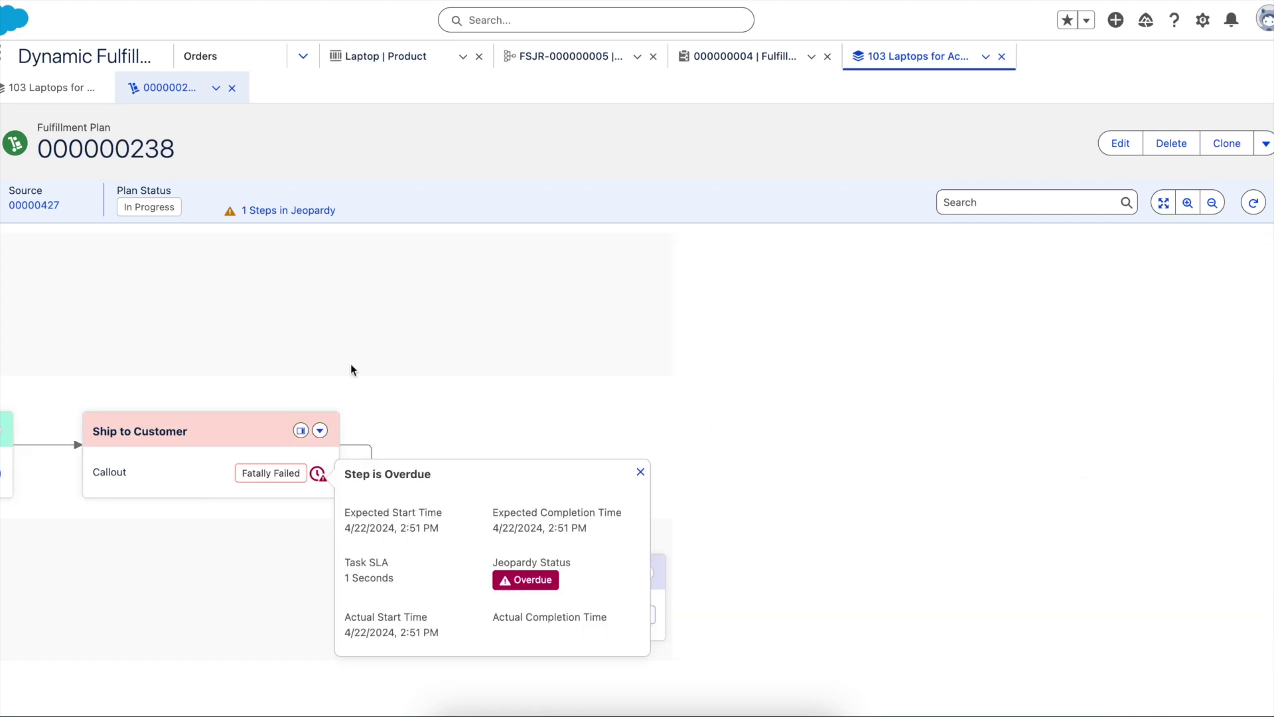
left_click(302, 431)
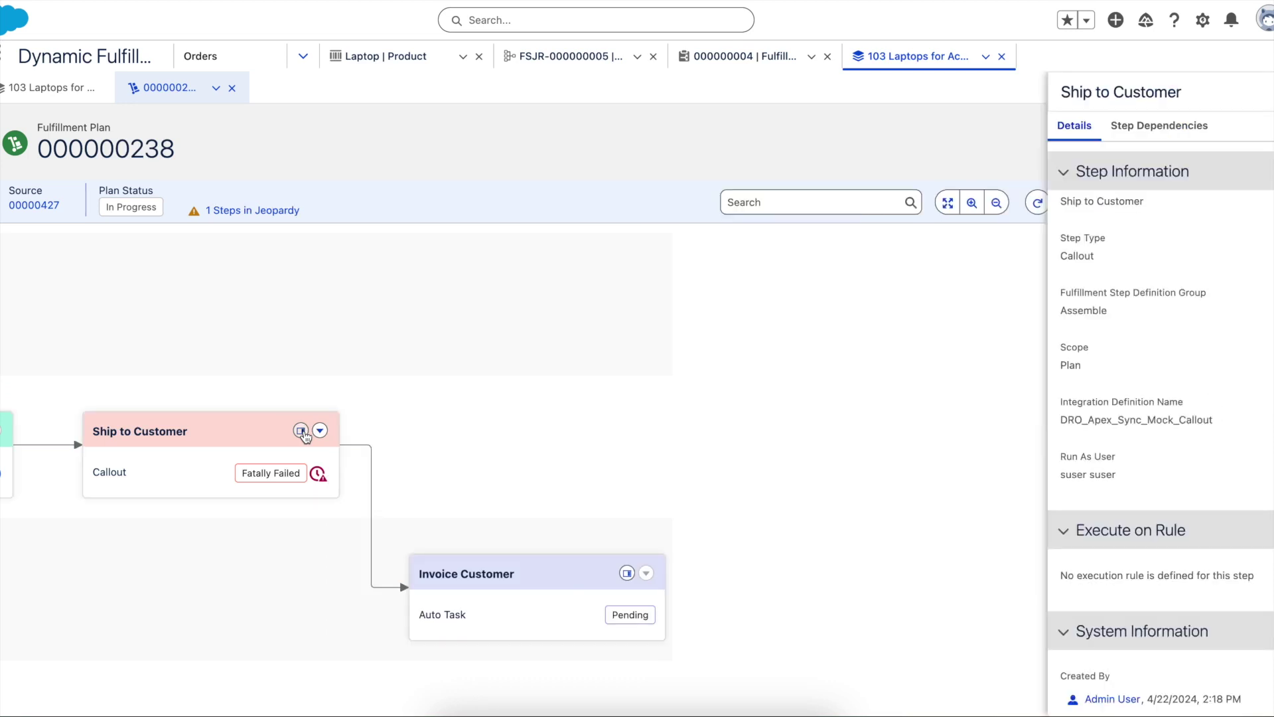